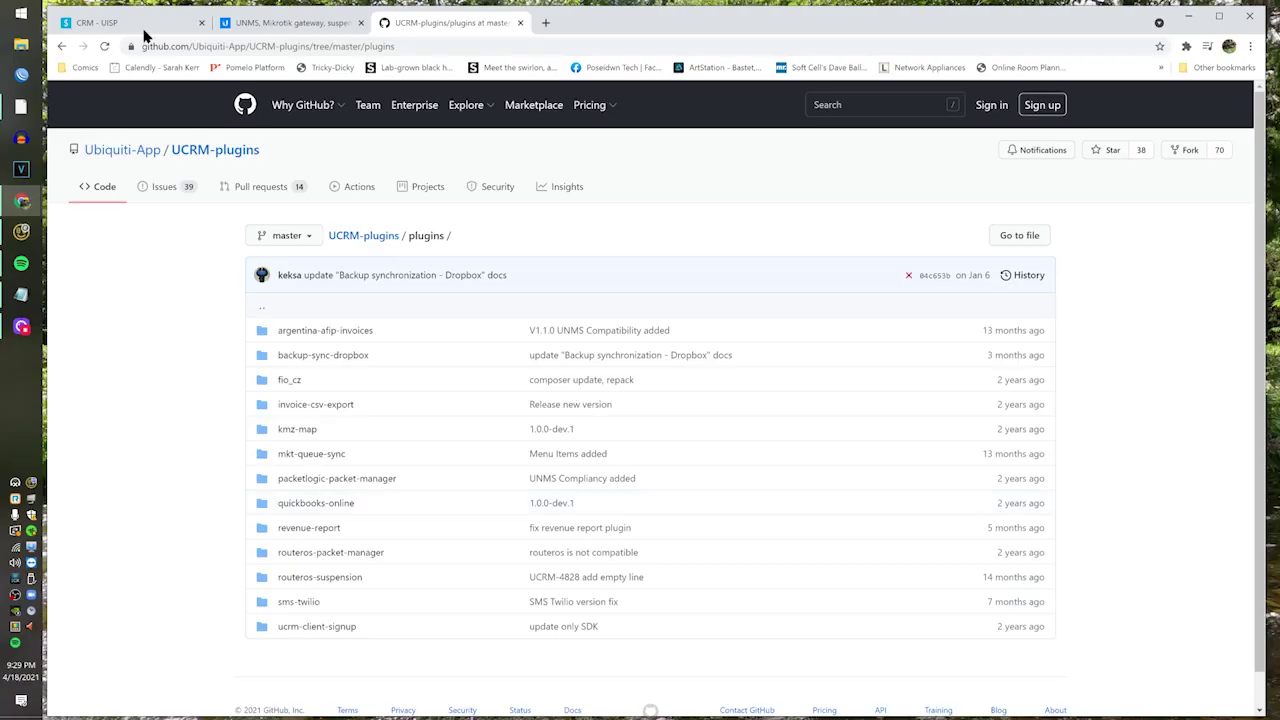
Step: Open the Plugins page from the System menu in the UISP CRM dashboard
{"action": "left_click", "coordinate": [135, 23]}
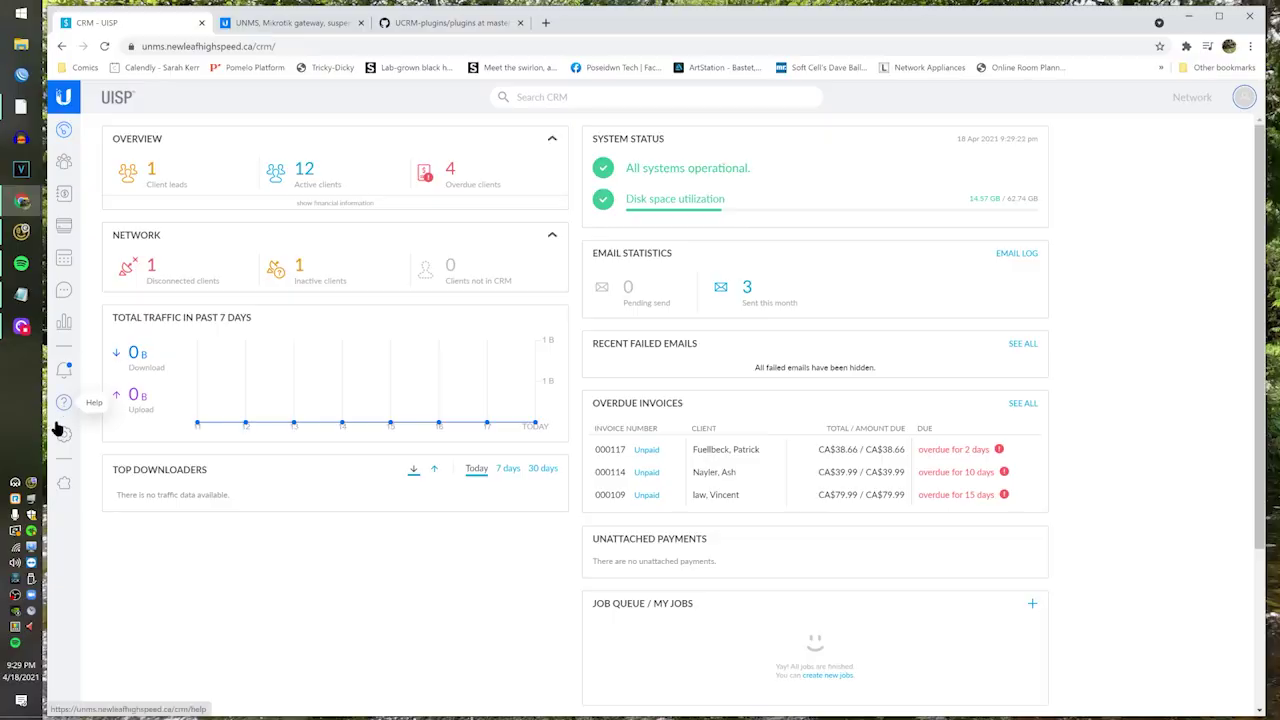
{"action": "mouse_move", "coordinate": [62, 440]}
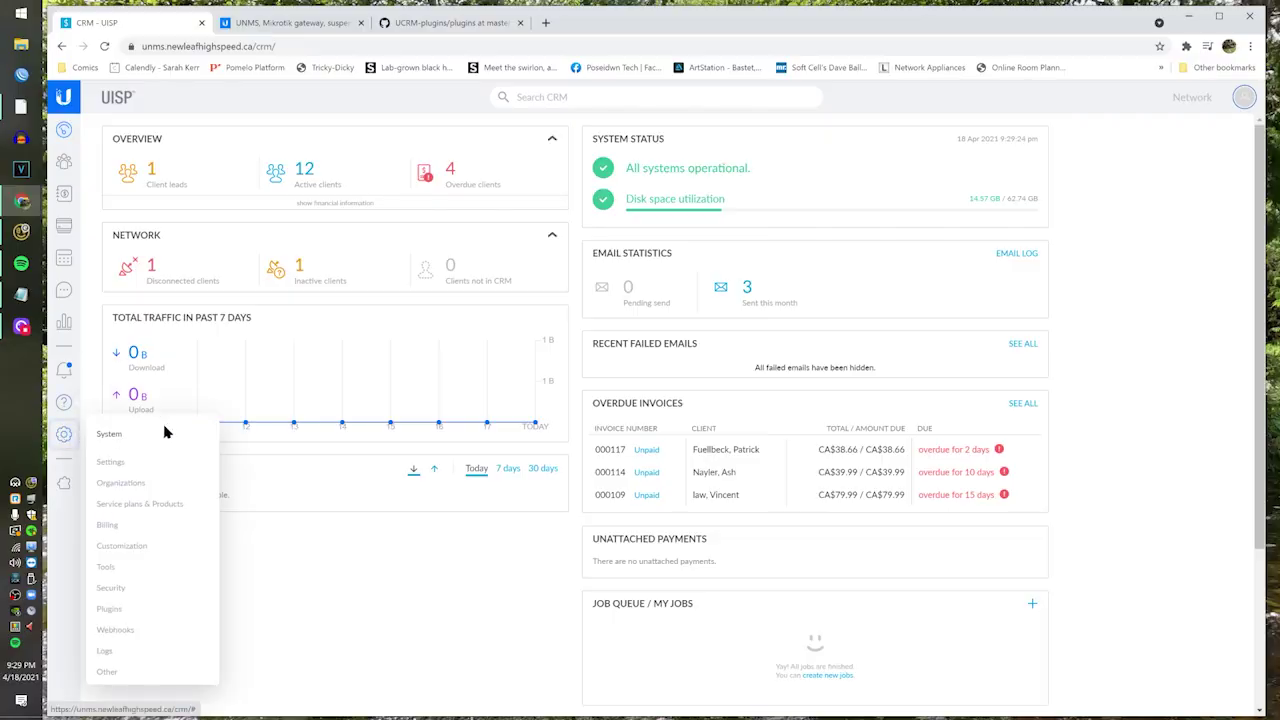
{"action": "left_click", "coordinate": [137, 610]}
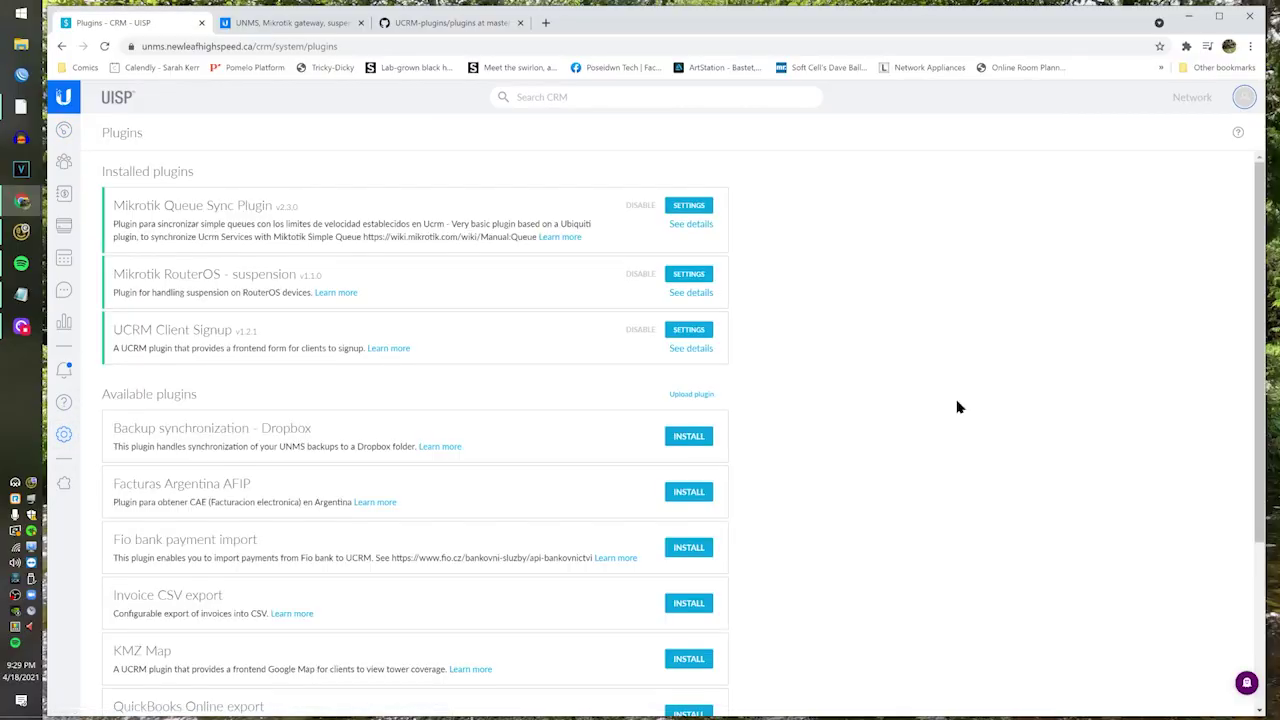
{"action": "left_click_drag", "start_coordinate": [107, 397], "coordinate": [200, 396]}
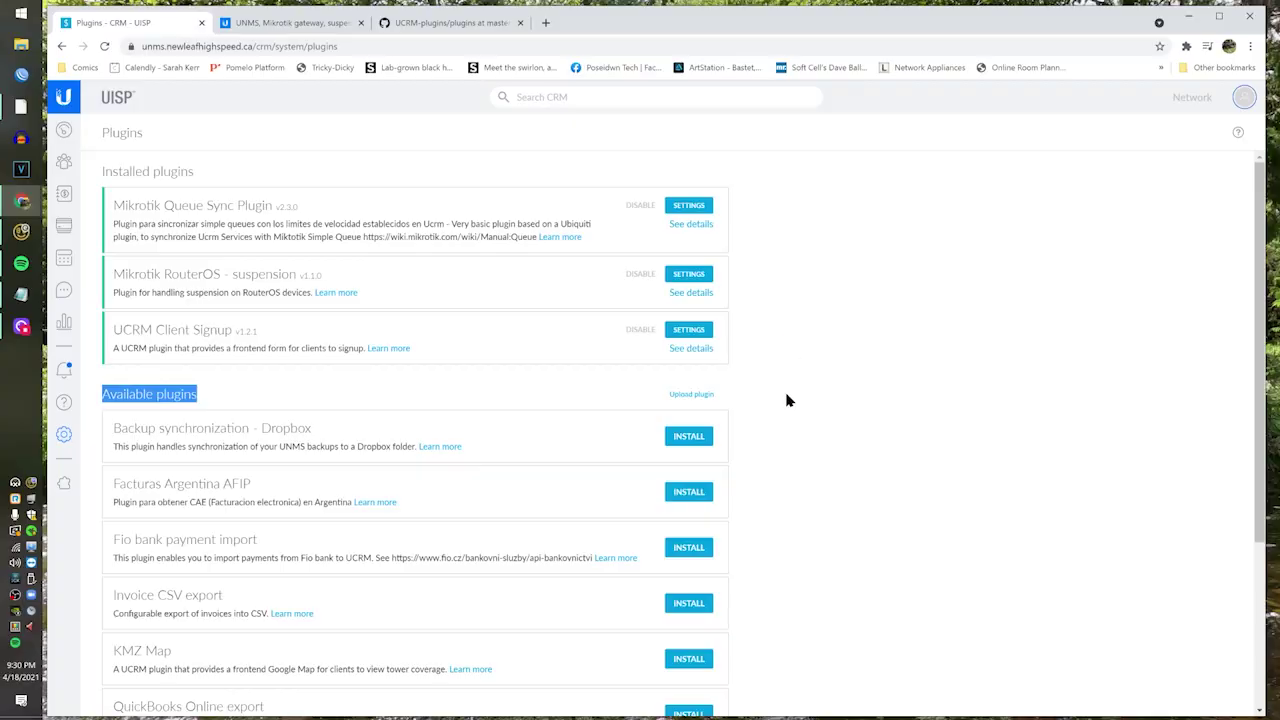
Step: Open the Upload plugin dialog, cancel it, and browse the plugin list
{"action": "left_click", "coordinate": [691, 397]}
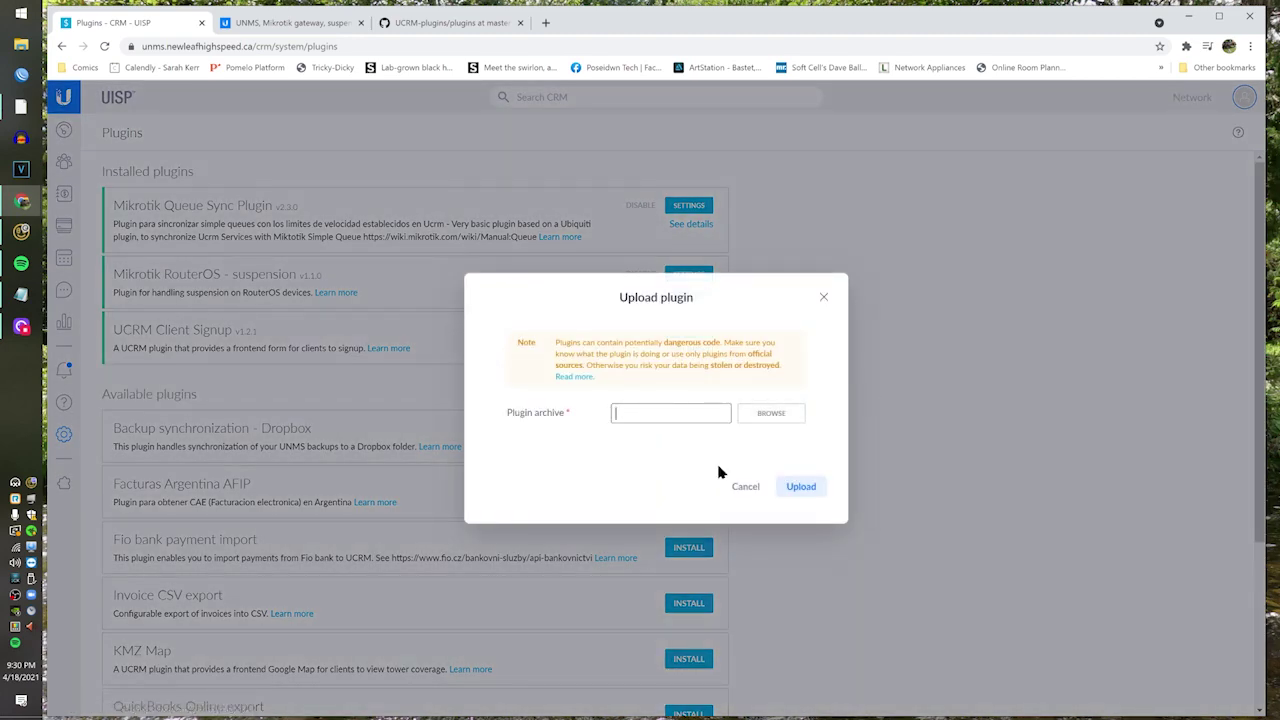
{"action": "left_click", "coordinate": [745, 486]}
{"action": "scroll", "coordinate": [430, 515], "scroll_direction": "down", "scroll_amount": 2}
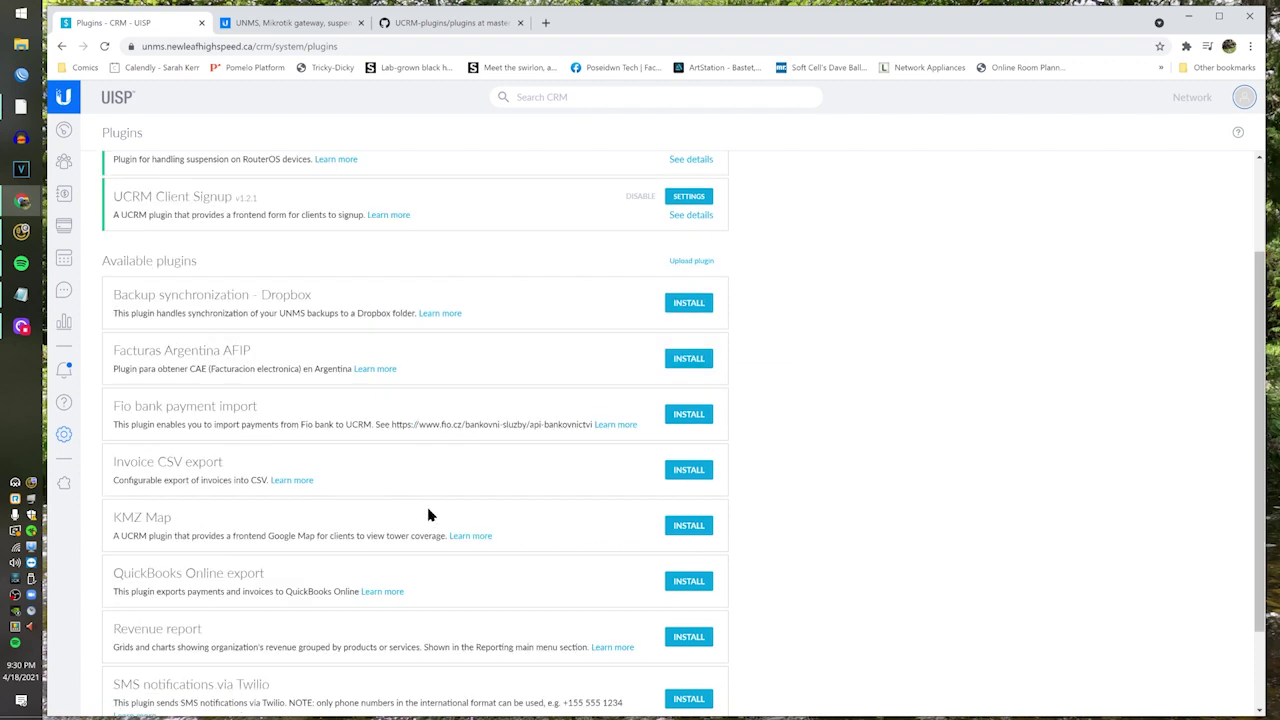
{"action": "scroll", "coordinate": [472, 523], "scroll_direction": "down", "scroll_amount": 2}
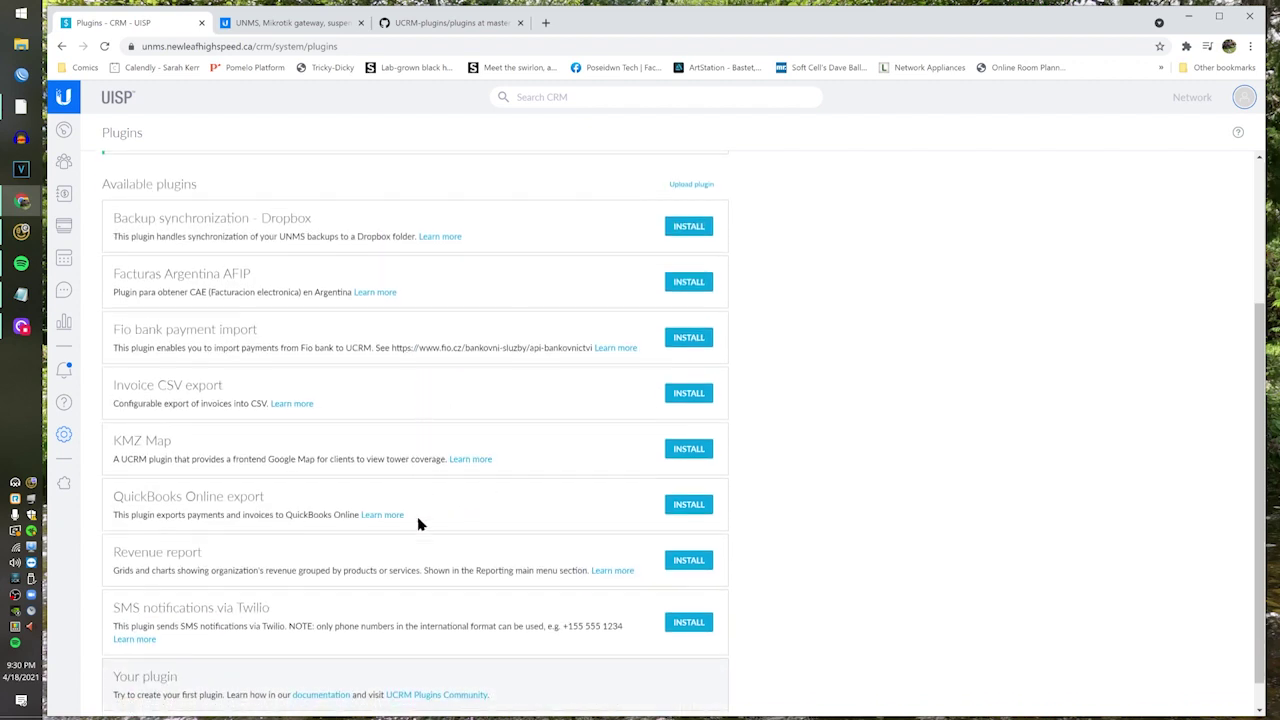
{"action": "scroll", "coordinate": [426, 625], "scroll_direction": "up", "scroll_amount": 4}
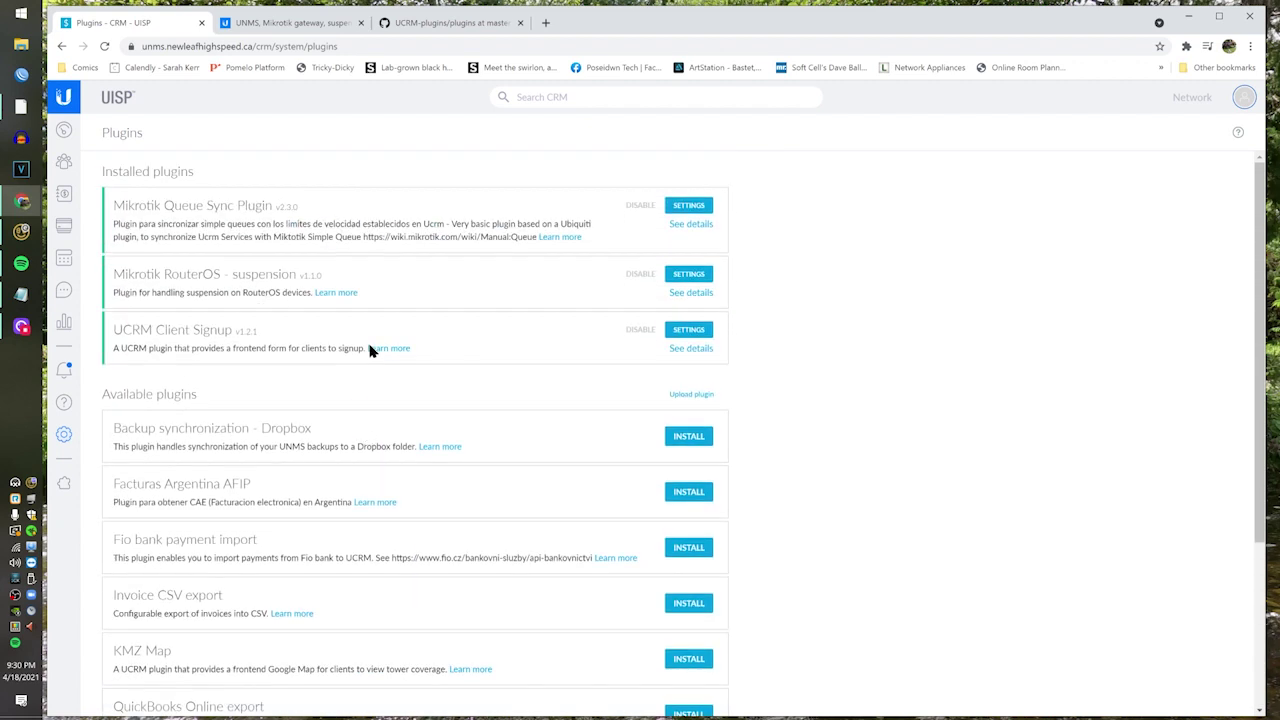
Step: Download sms-twilio.zip from the plugins/sms-twilio folder of GitHub's UCRM-plugins repository
{"action": "left_click", "coordinate": [445, 22]}
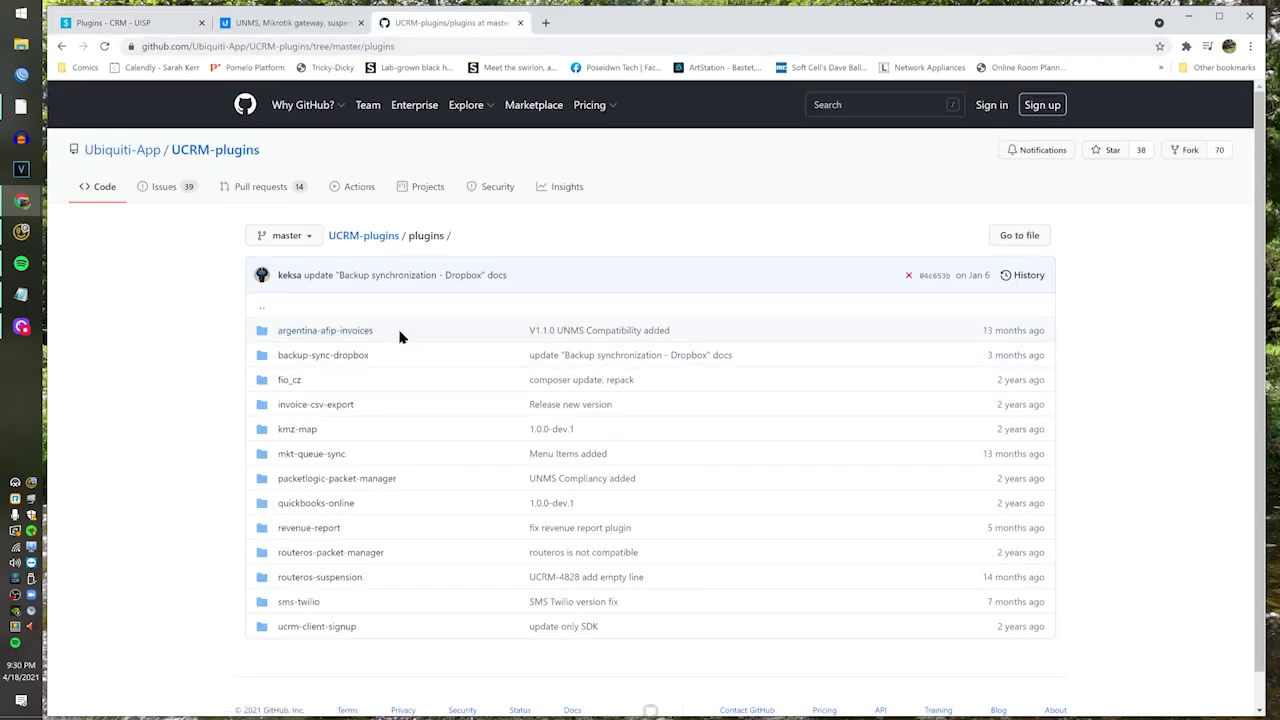
{"action": "left_click", "coordinate": [120, 22]}
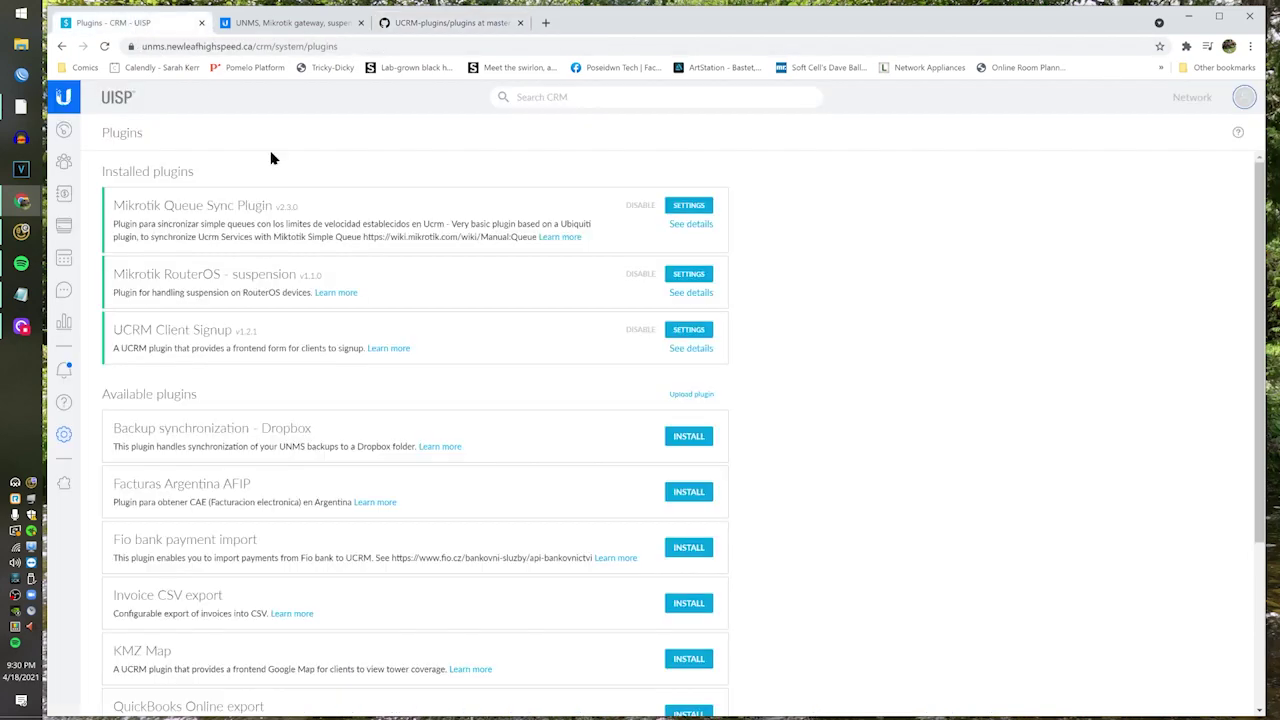
{"action": "scroll", "coordinate": [469, 374], "scroll_direction": "down", "scroll_amount": 3}
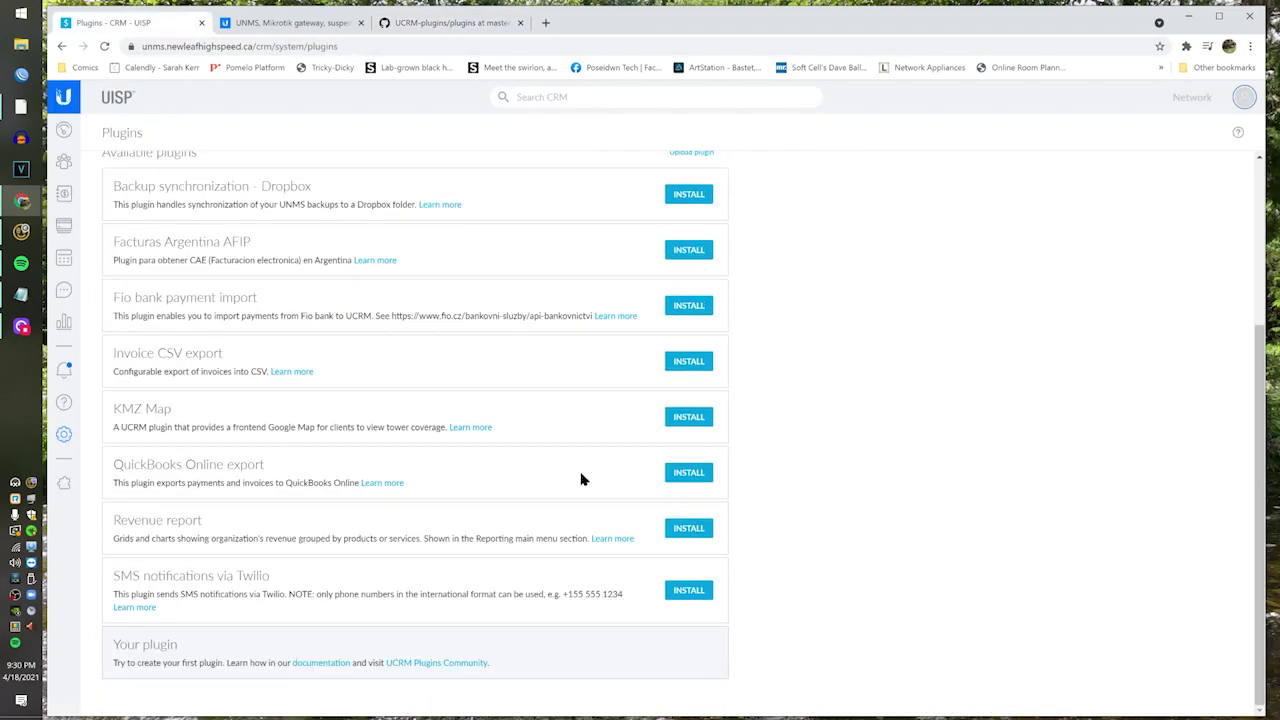
{"action": "scroll", "coordinate": [741, 471], "scroll_direction": "up", "scroll_amount": 3}
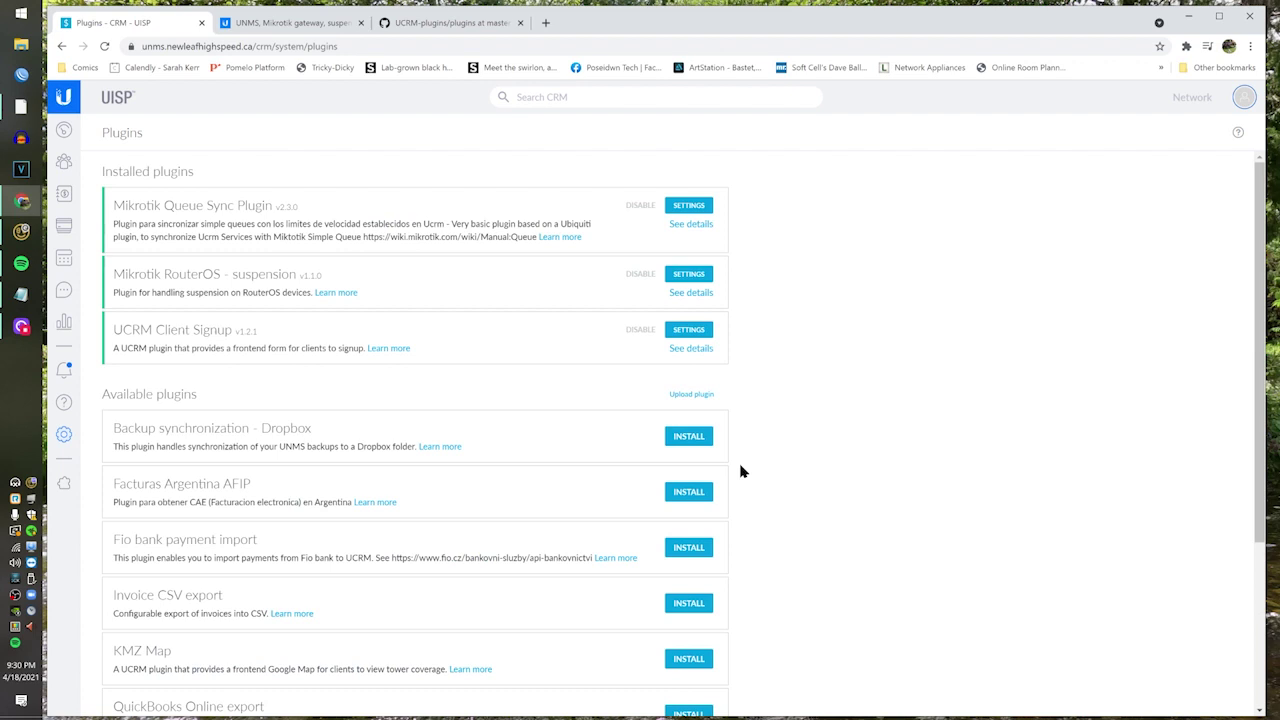
{"action": "left_click", "coordinate": [440, 25]}
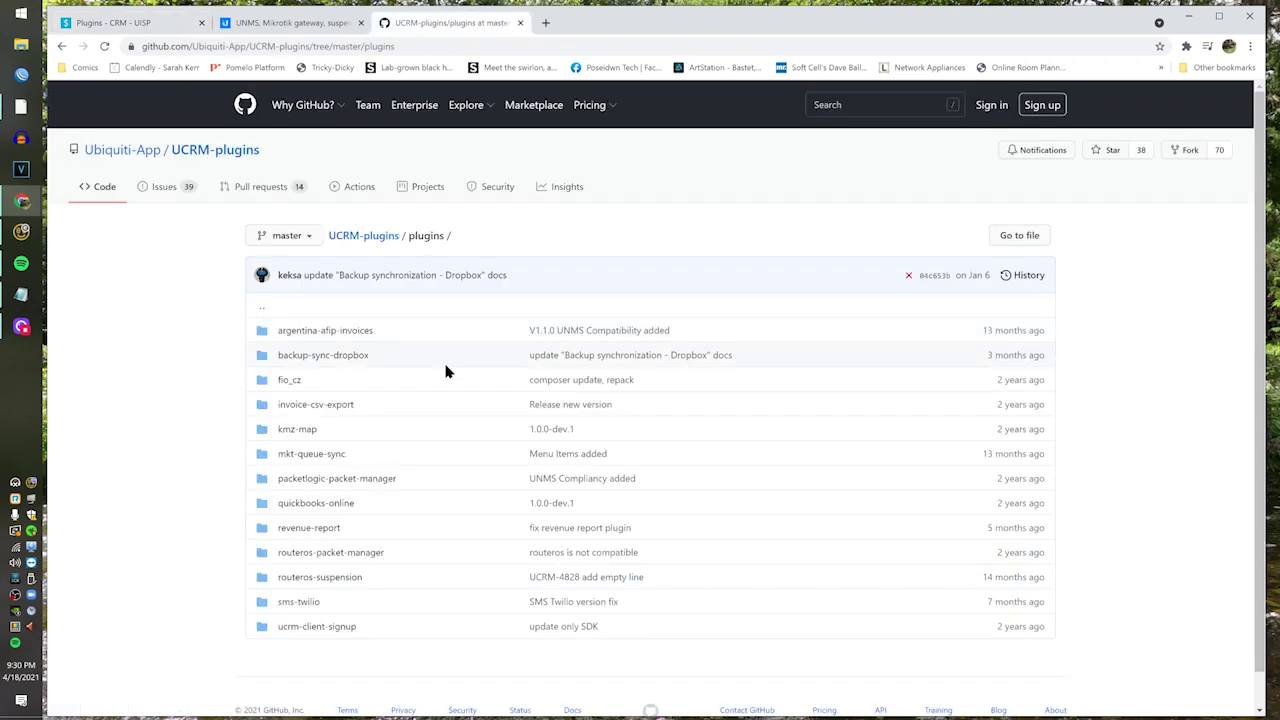
{"action": "left_click", "coordinate": [299, 602]}
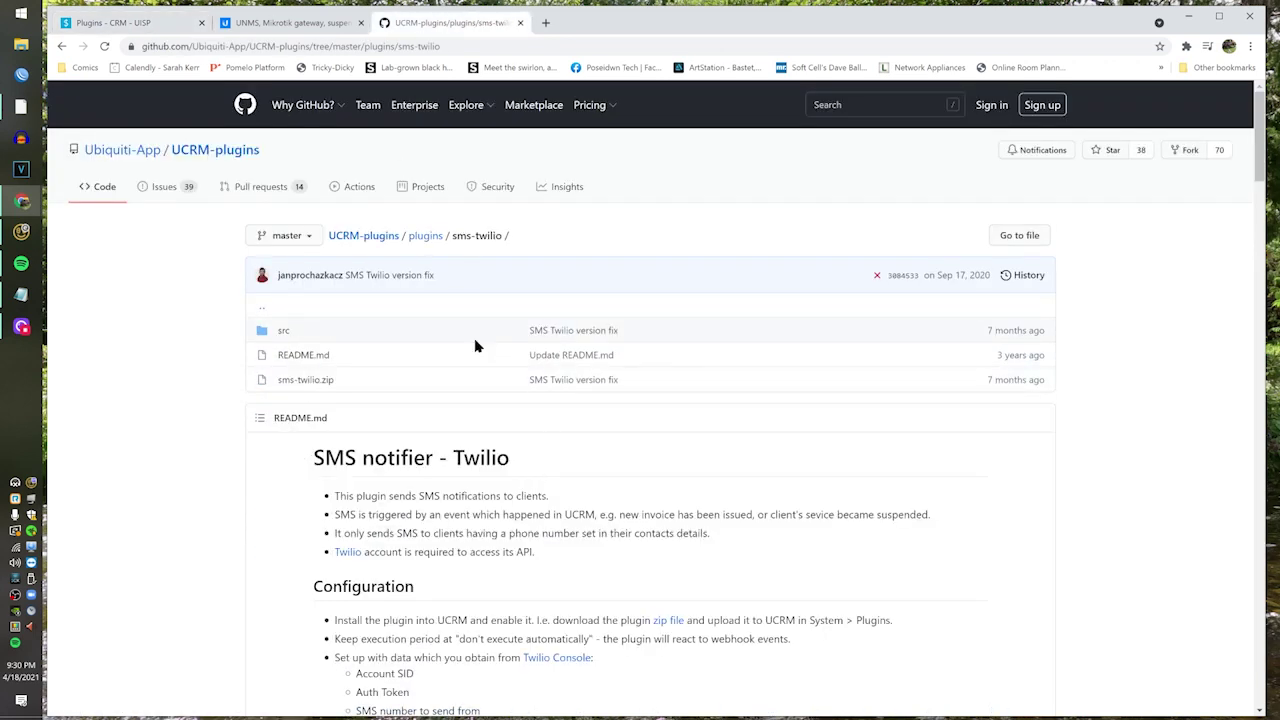
{"action": "left_click", "coordinate": [306, 380]}
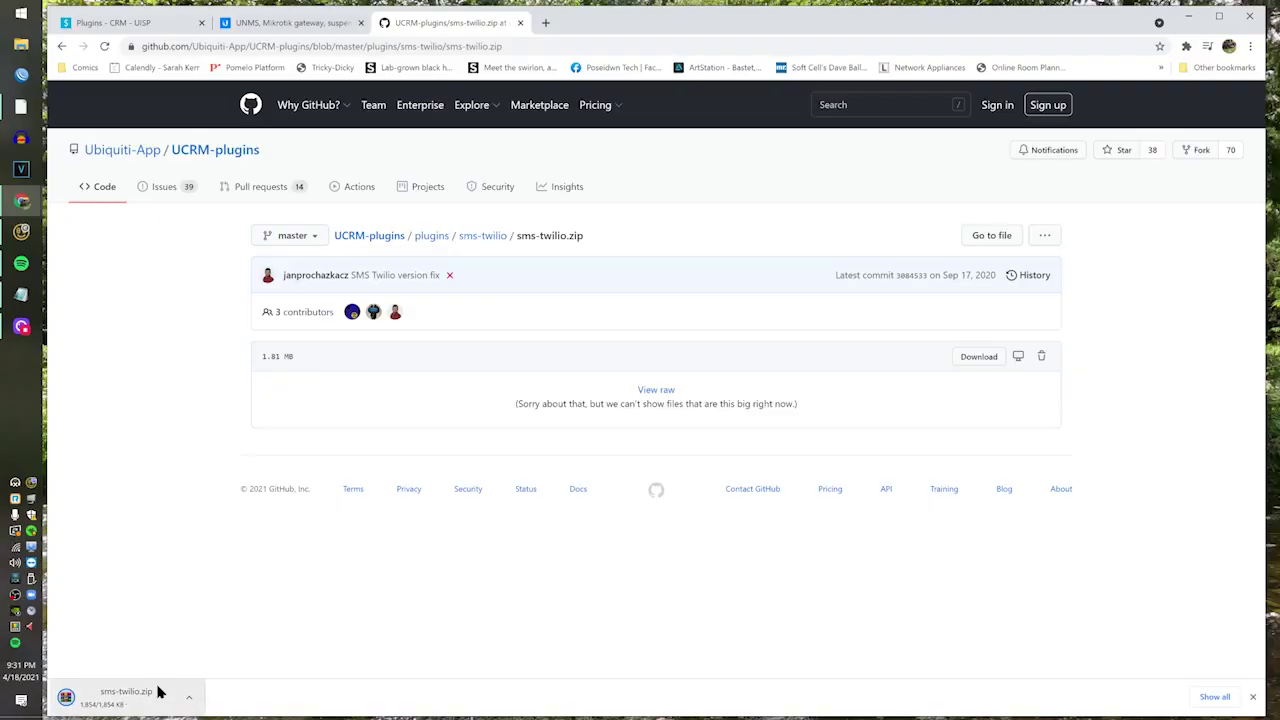
{"action": "left_click", "coordinate": [125, 23]}
Step: Upload Downloads\sms-twilio.zip as a new plugin through the Upload plugin dialog
{"action": "scroll", "coordinate": [588, 469], "scroll_direction": "down", "scroll_amount": 2}
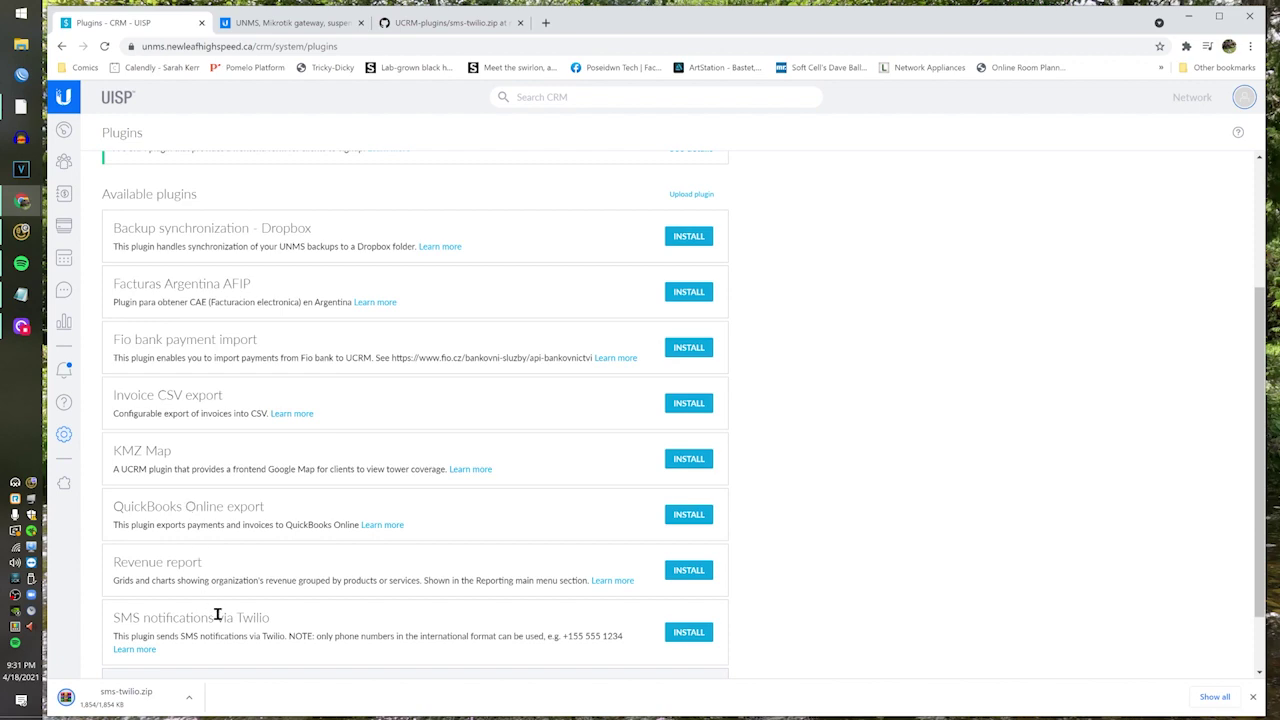
{"action": "scroll", "coordinate": [436, 647], "scroll_direction": "up", "scroll_amount": 1}
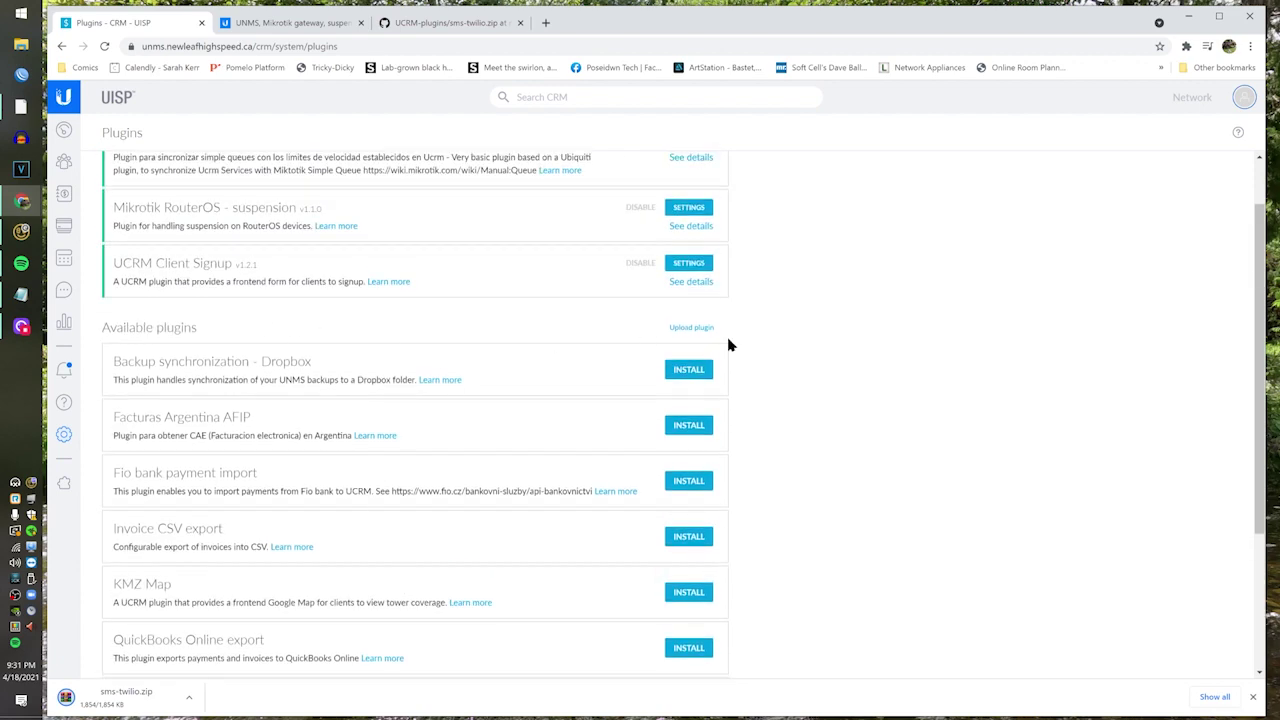
{"action": "left_click", "coordinate": [691, 328]}
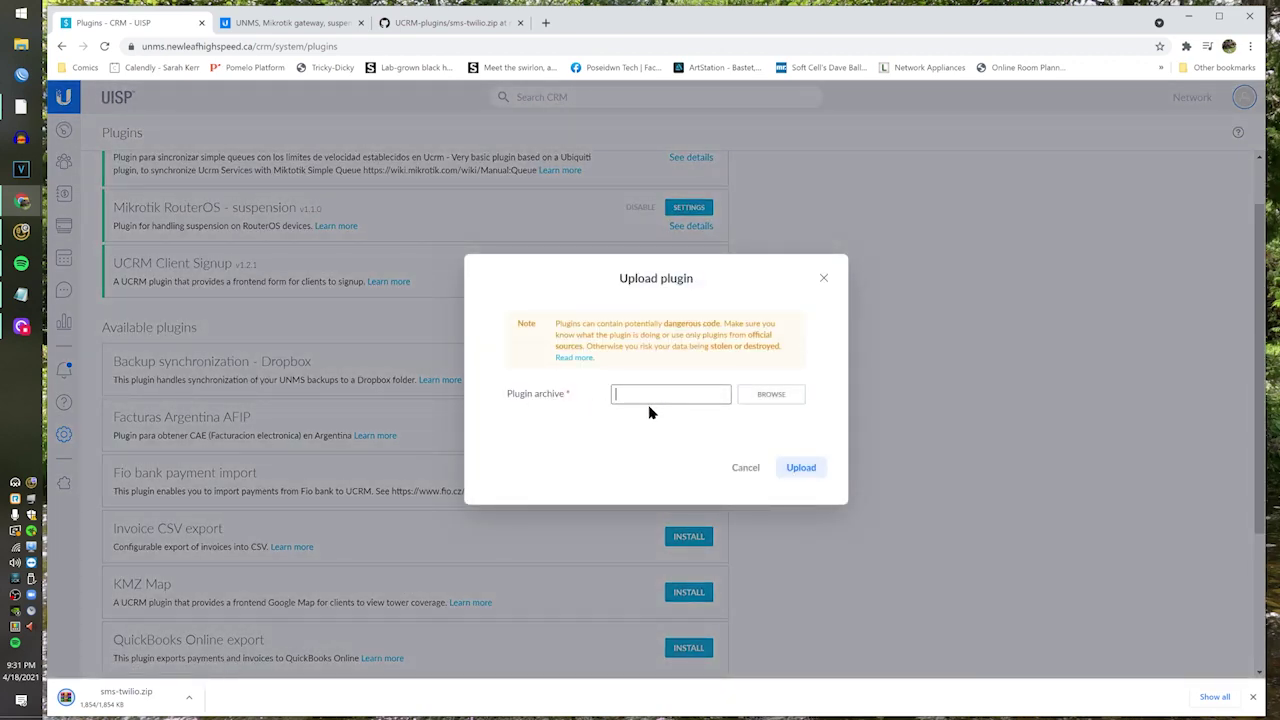
{"action": "left_click", "coordinate": [771, 397]}
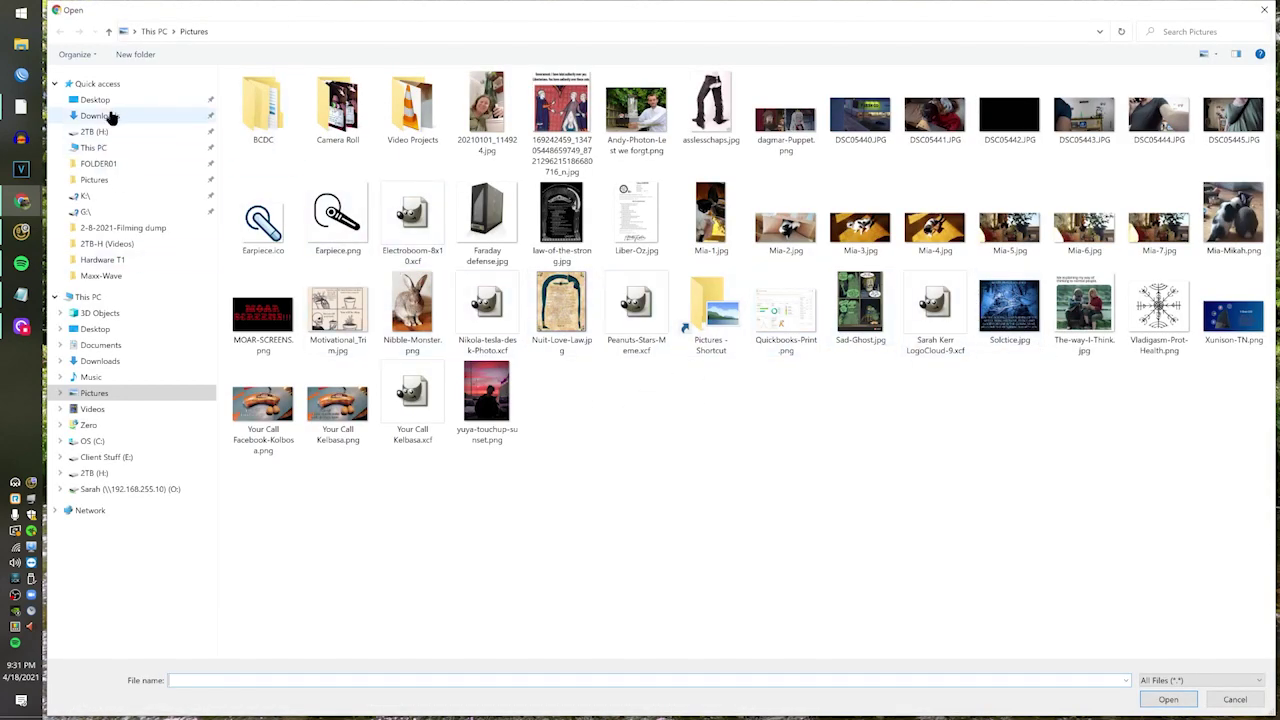
{"action": "left_click", "coordinate": [100, 116]}
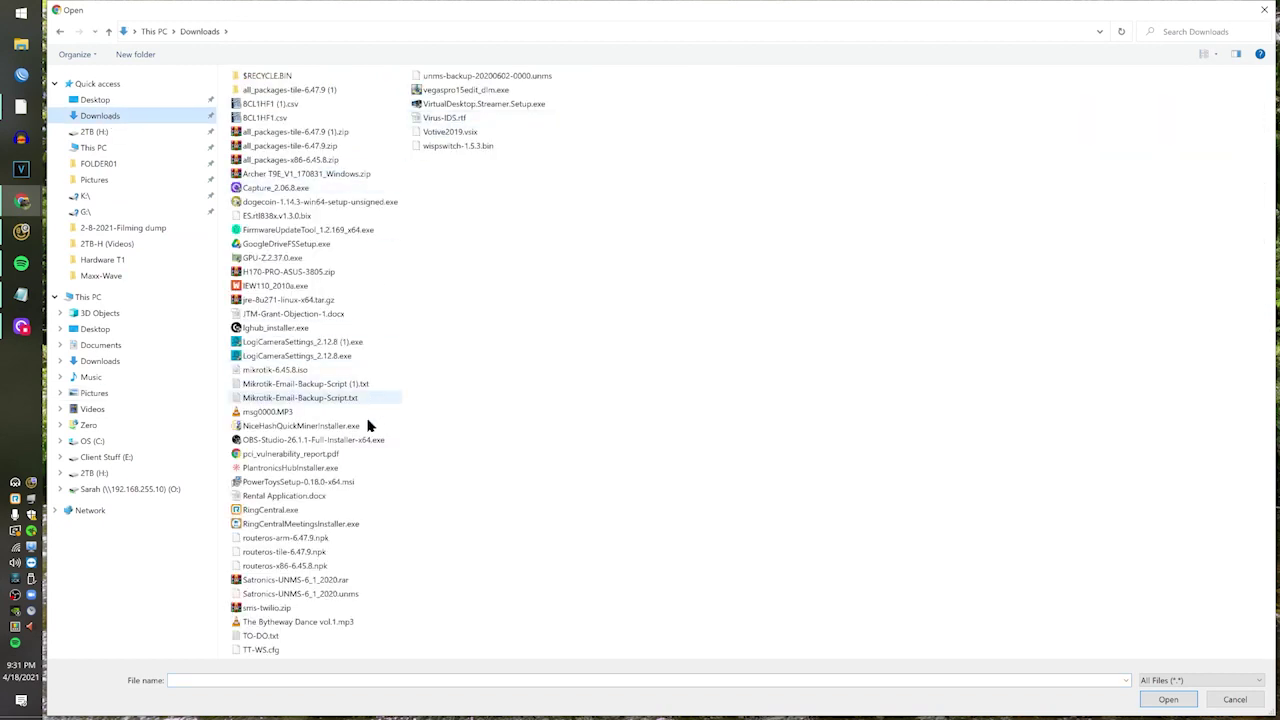
{"action": "left_click", "coordinate": [300, 608]}
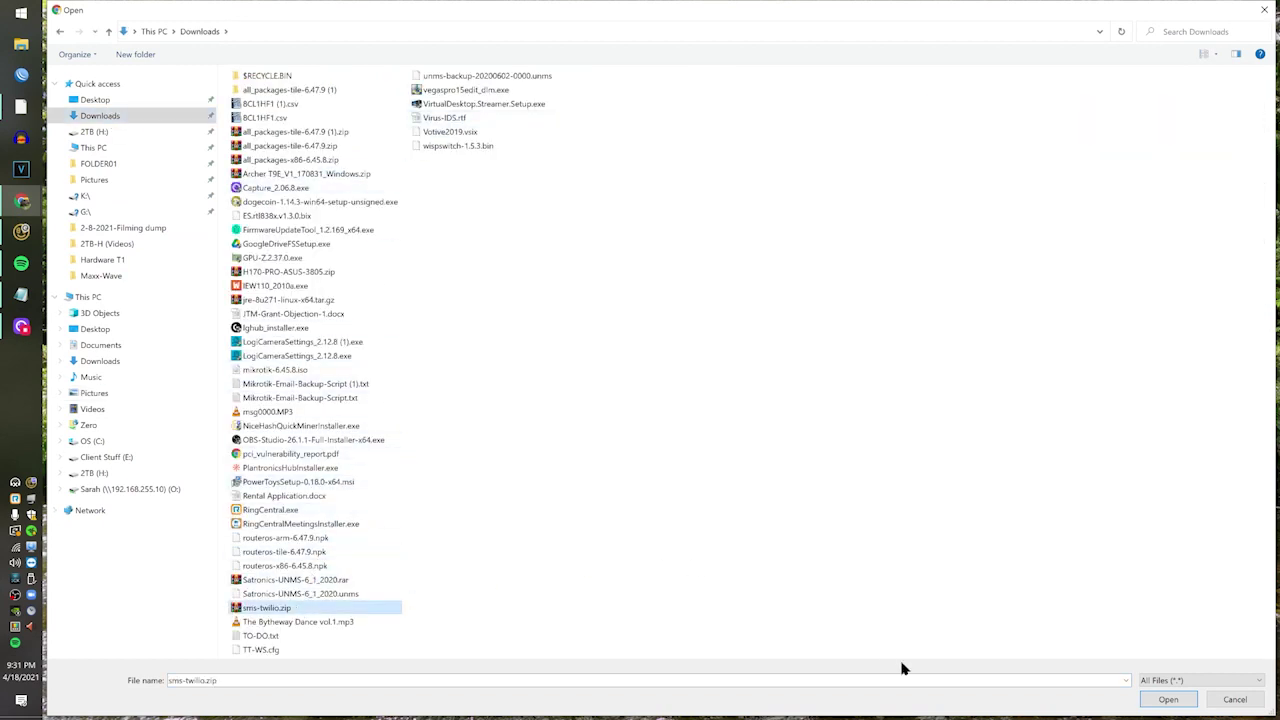
{"action": "left_click", "coordinate": [1160, 705]}
{"action": "left_click", "coordinate": [803, 489]}
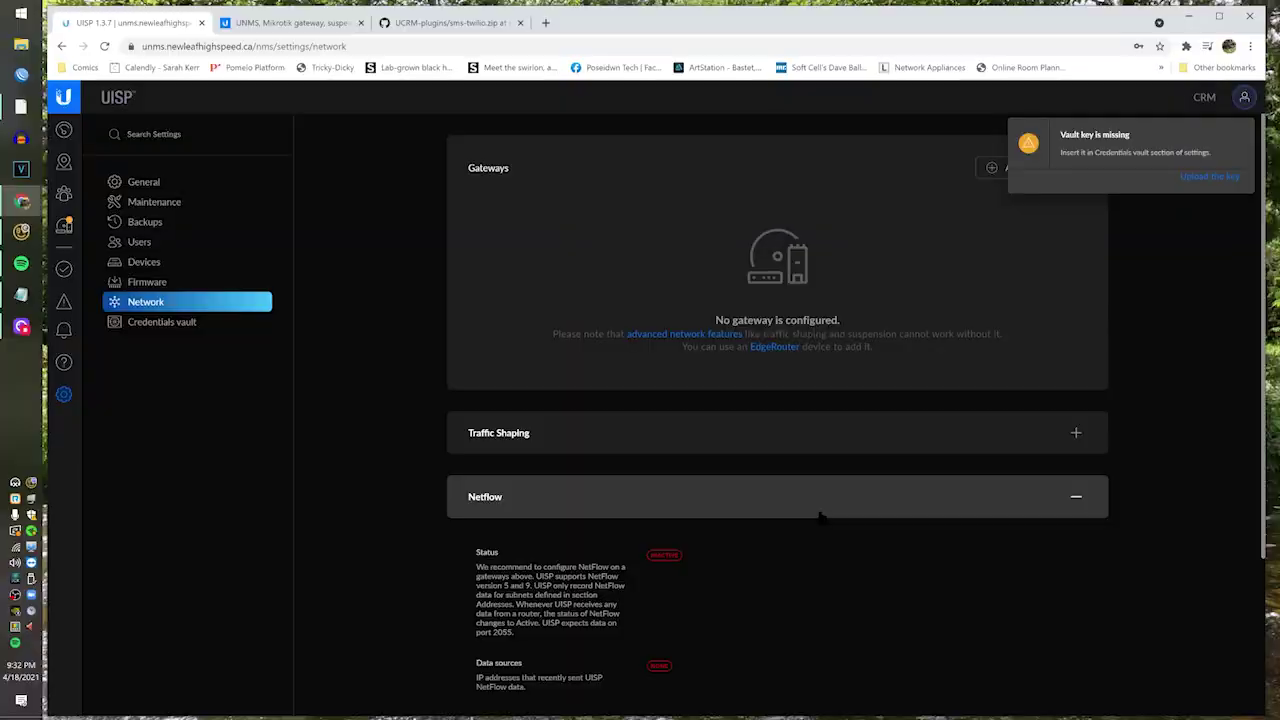
{"action": "scroll", "coordinate": [821, 517], "scroll_direction": "down", "scroll_amount": 2}
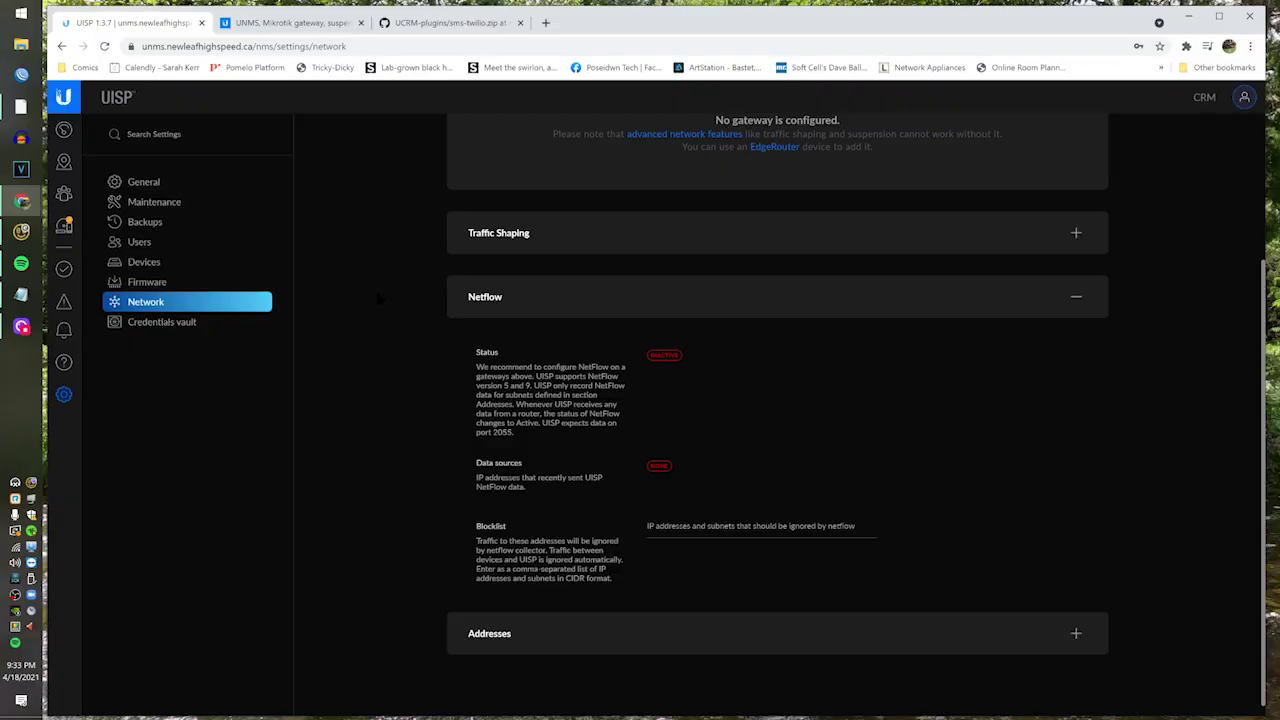
Step: Ping unms.newleafhighspeed.ca from Command Prompt to find the UISP server's address
{"action": "key", "text": "super"}
{"action": "type", "text": "cmd"}
{"action": "key", "text": "Return"}
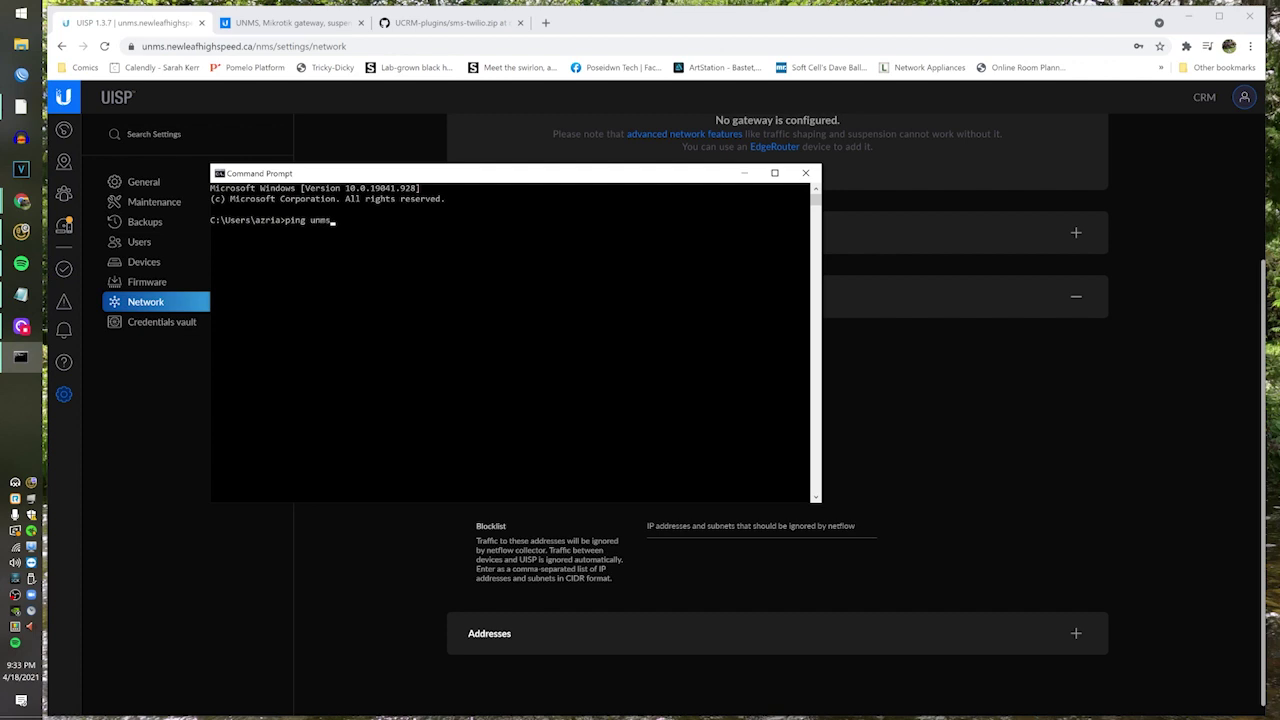
{"action": "type", "text": "ping unms.newewleafhighspeed.ca"}
{"action": "key", "text": "Return"}
{"action": "key", "text": "ctrl+c"}
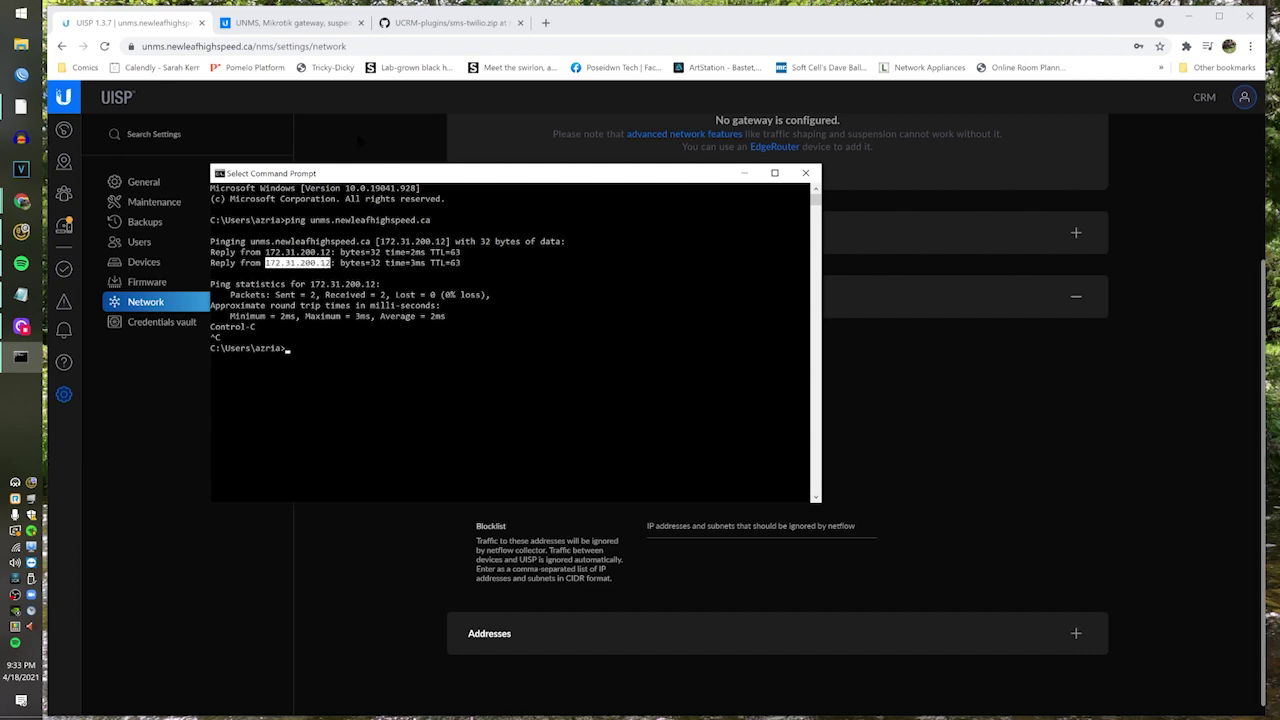
Step: Copy the resolved IP address 172.31.200.12 from the console
{"action": "right_click", "coordinate": [361, 173]}
{"action": "mouse_move", "coordinate": [387, 262]}
{"action": "left_click", "coordinate": [460, 270]}
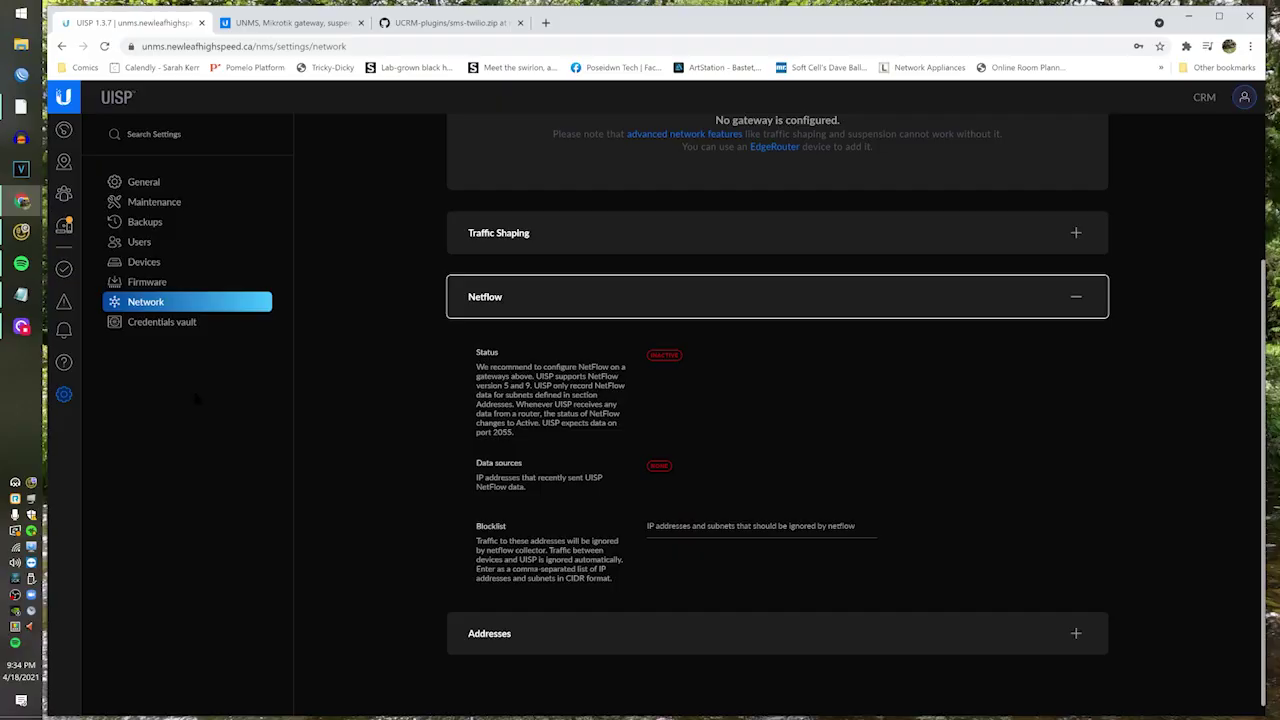
{"action": "left_click", "coordinate": [21, 74]}
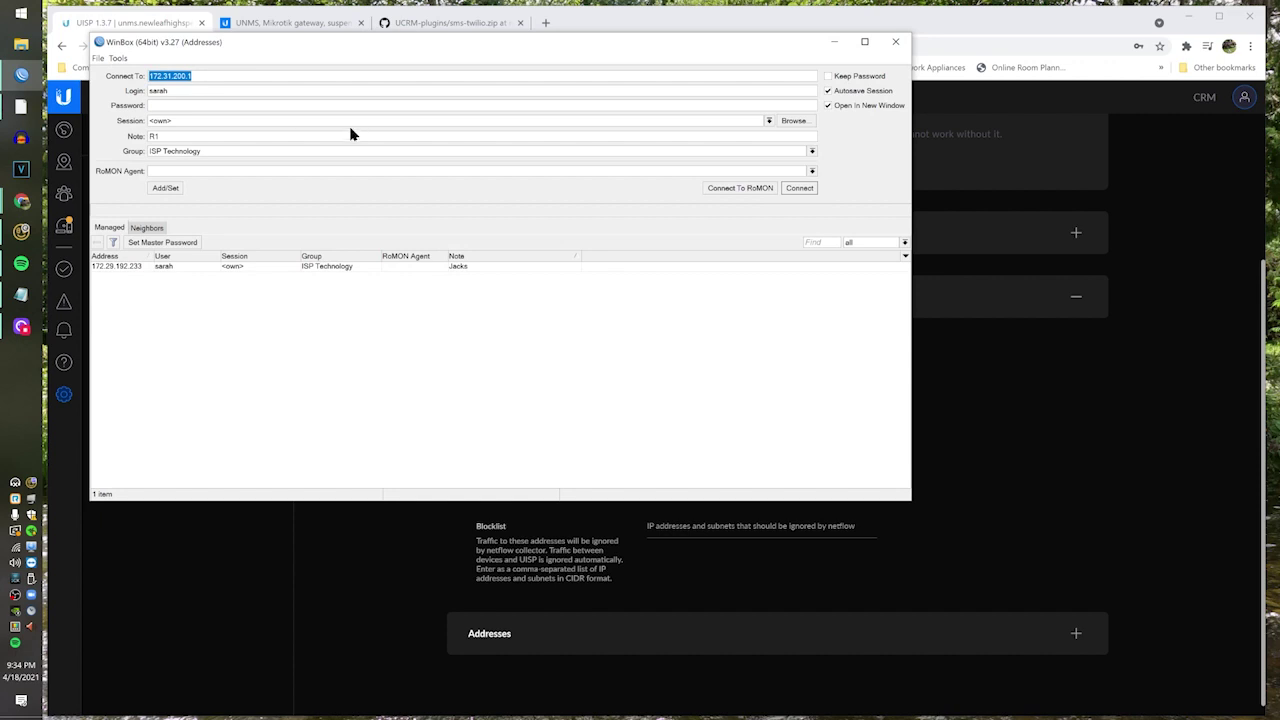
{"action": "key", "text": "alt+Tab"}
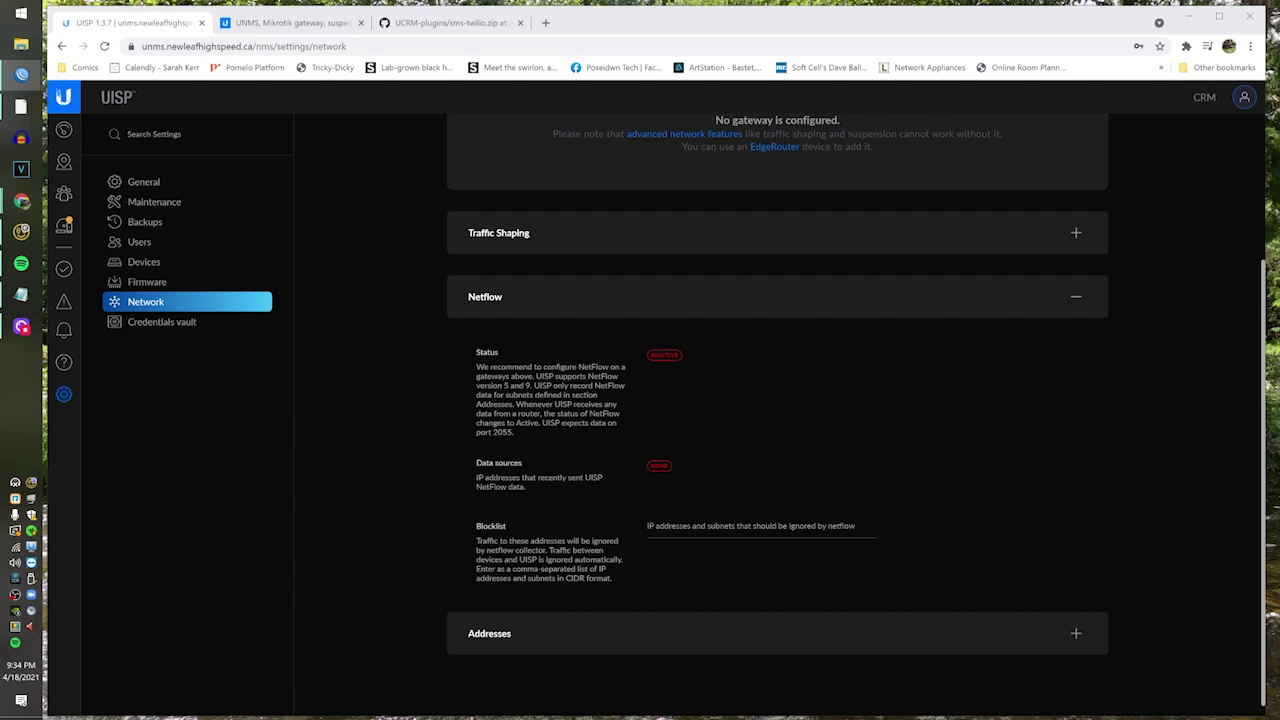
{"action": "key", "text": "alt+Tab"}
{"action": "left_click_drag", "start_coordinate": [771, 120], "coordinate": [928, 103]}
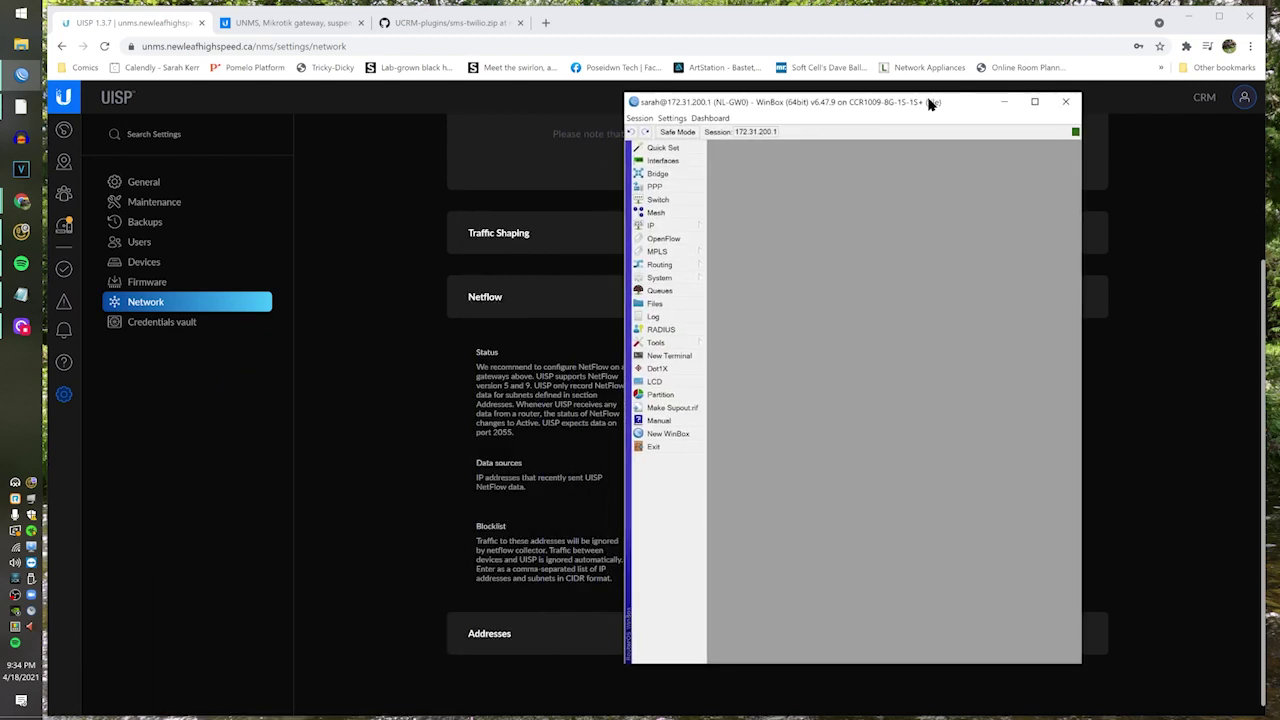
Step: Set WinBox Traffic Flow cache entries to 512k, keeping interfaces set to all
{"action": "left_click", "coordinate": [698, 226]}
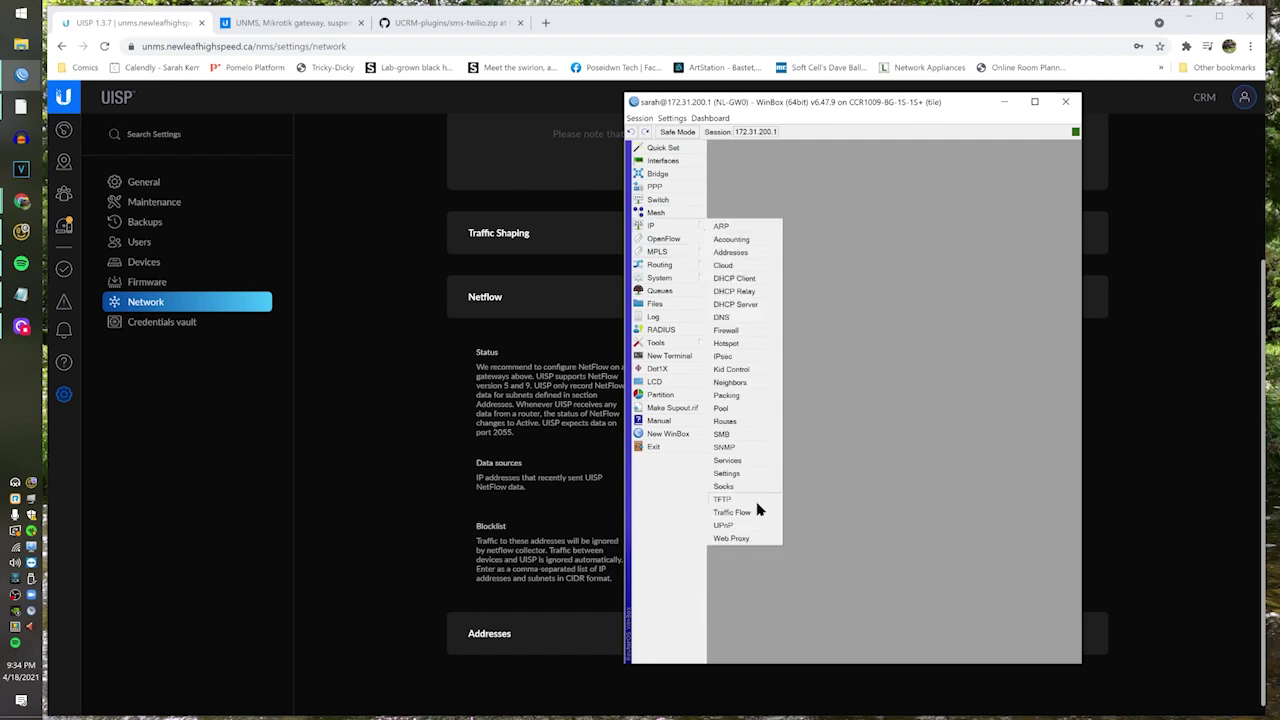
{"action": "left_click", "coordinate": [738, 512]}
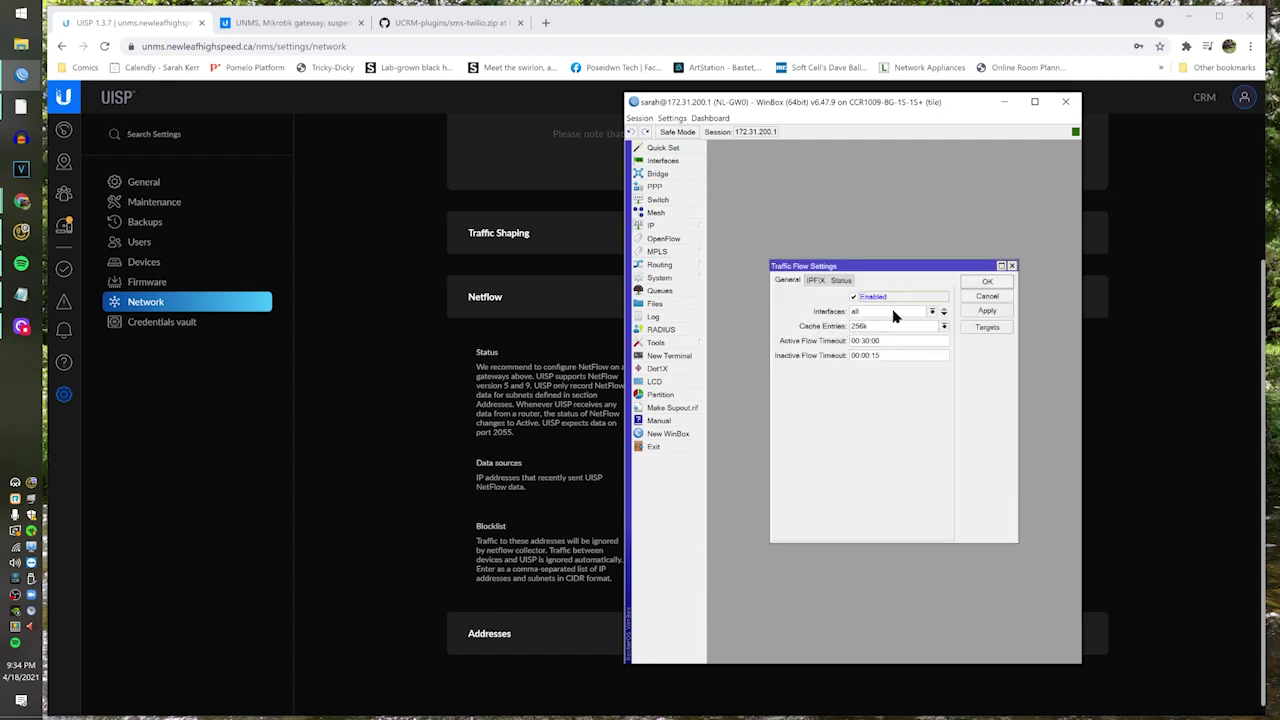
{"action": "left_click", "coordinate": [862, 330]}
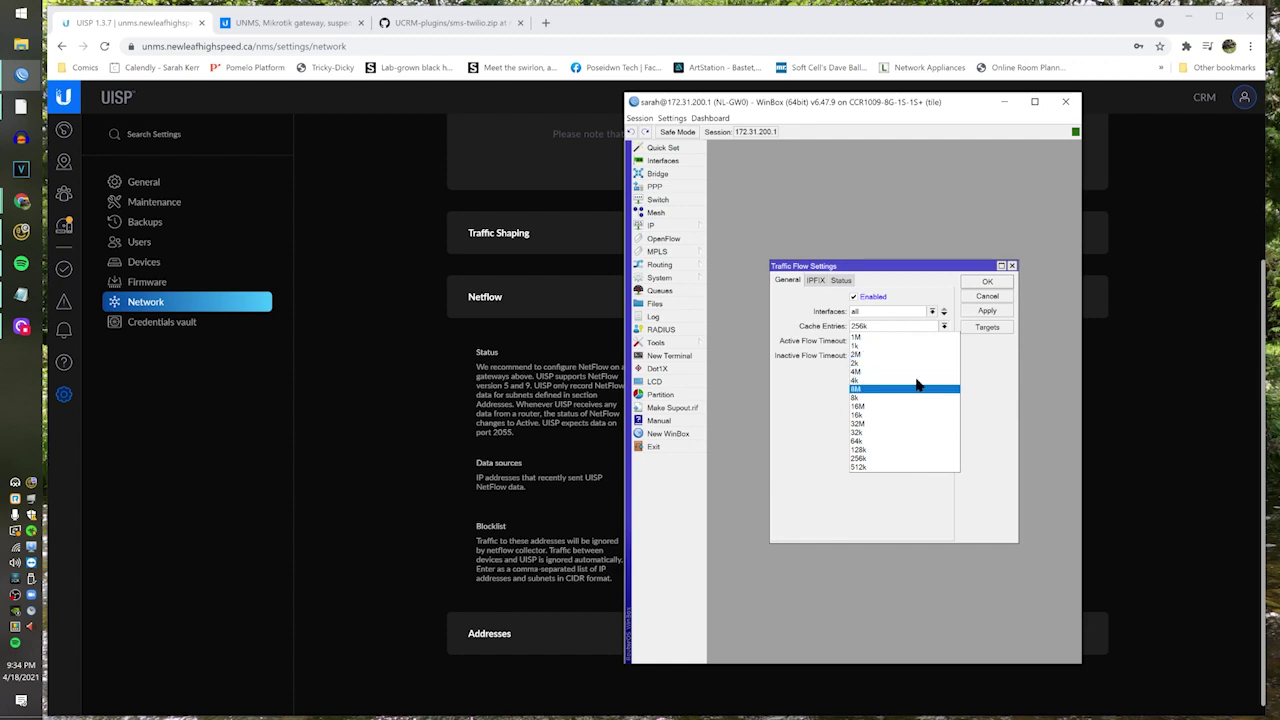
{"action": "left_click", "coordinate": [797, 425]}
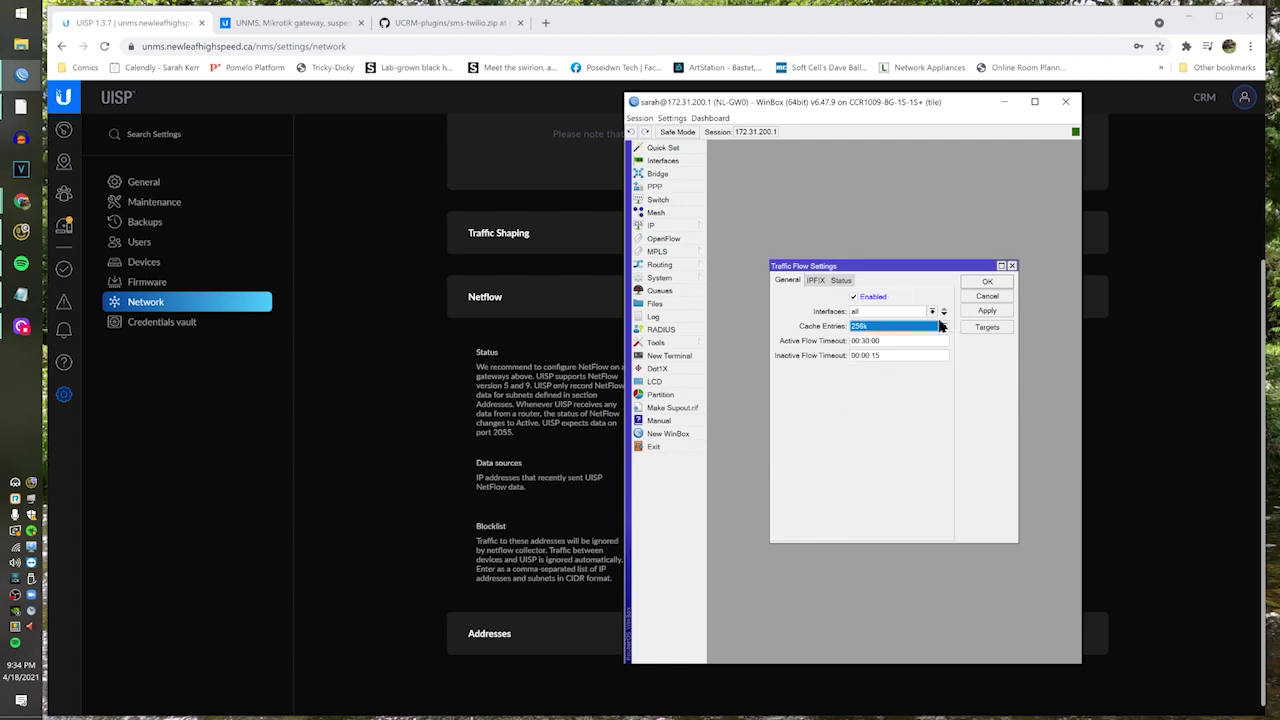
{"action": "left_click", "coordinate": [945, 331]}
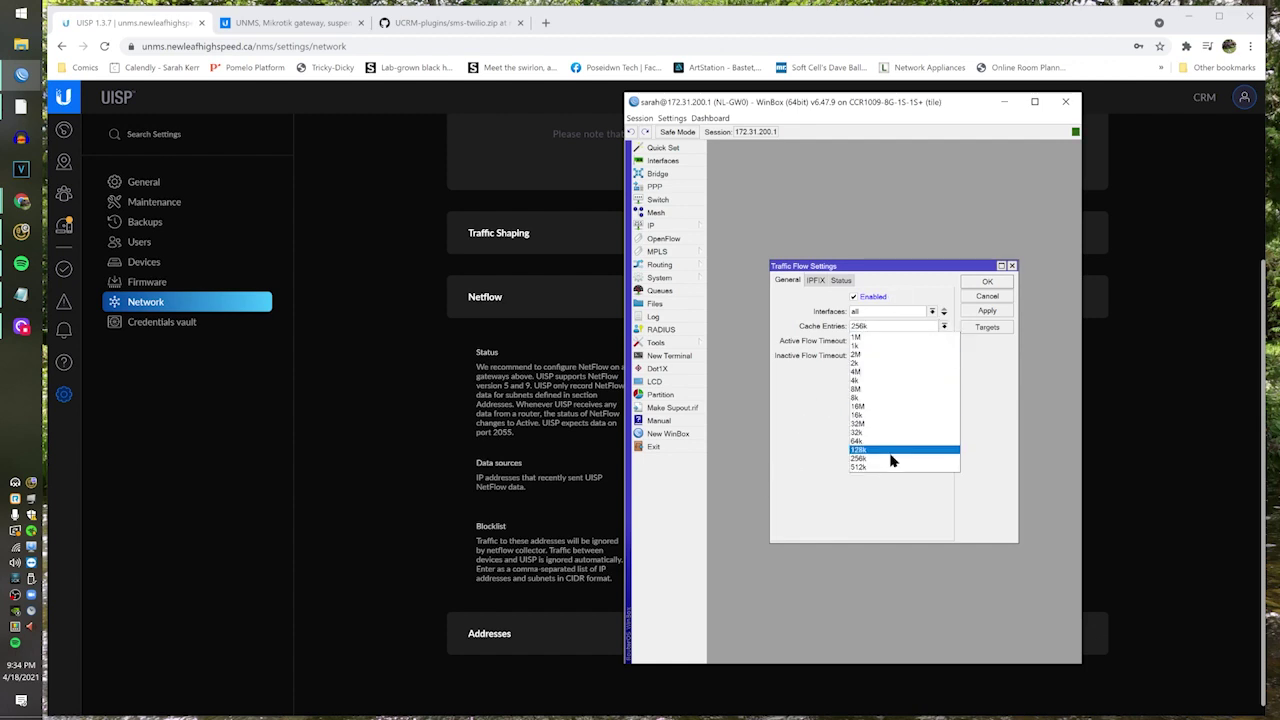
{"action": "left_click", "coordinate": [891, 462]}
{"action": "left_click", "coordinate": [931, 311]}
{"action": "left_click", "coordinate": [966, 368]}
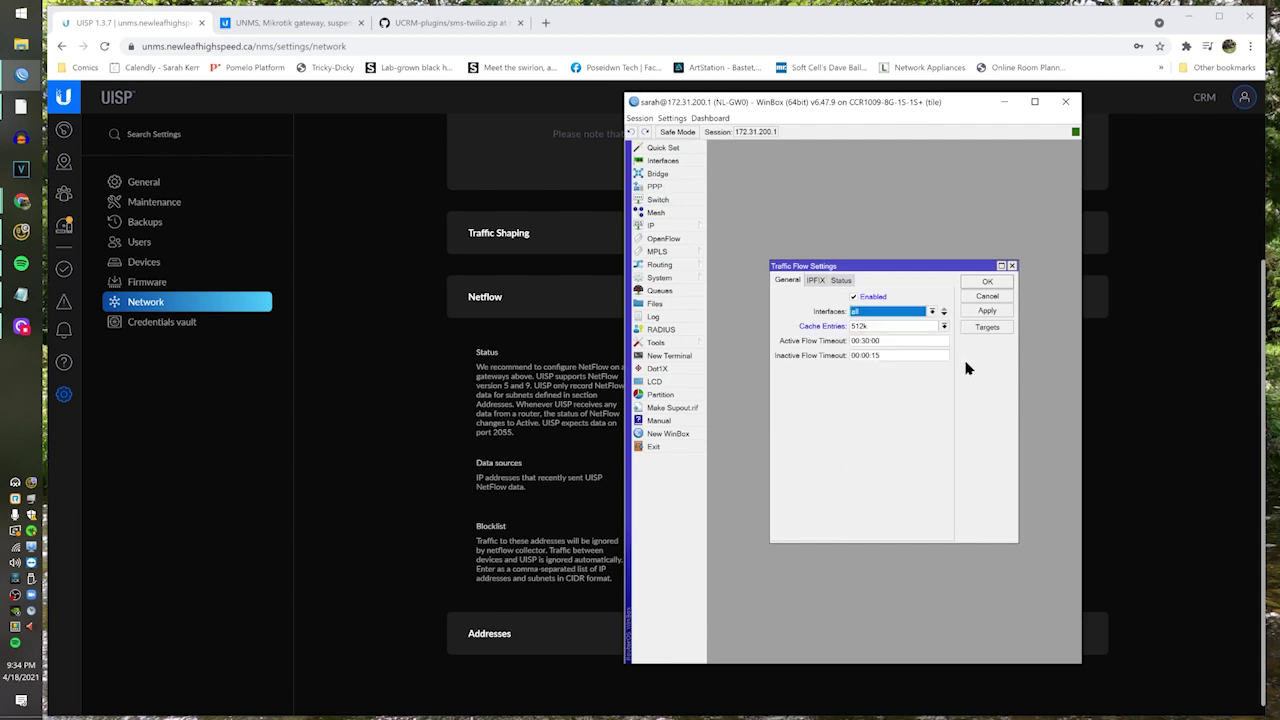
Step: Review the IPFIX fields and status counters, then bring up the empty Targets list
{"action": "left_click", "coordinate": [813, 280]}
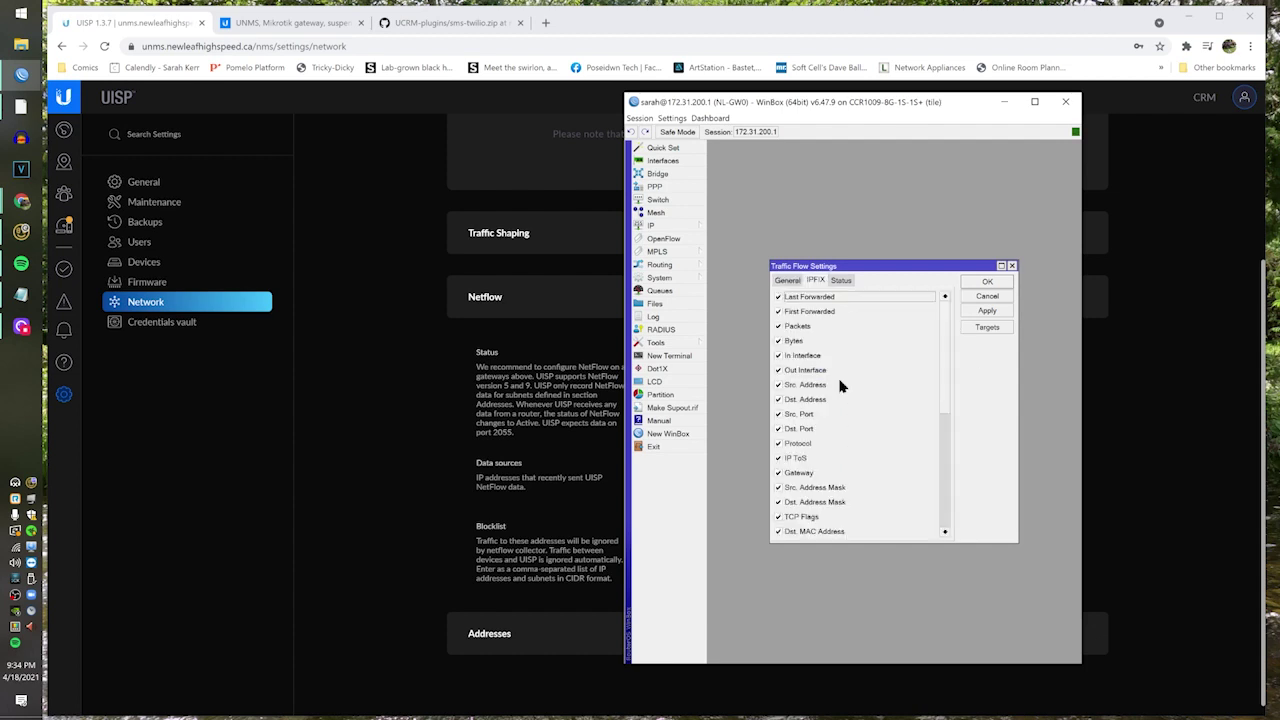
{"action": "left_click", "coordinate": [840, 280]}
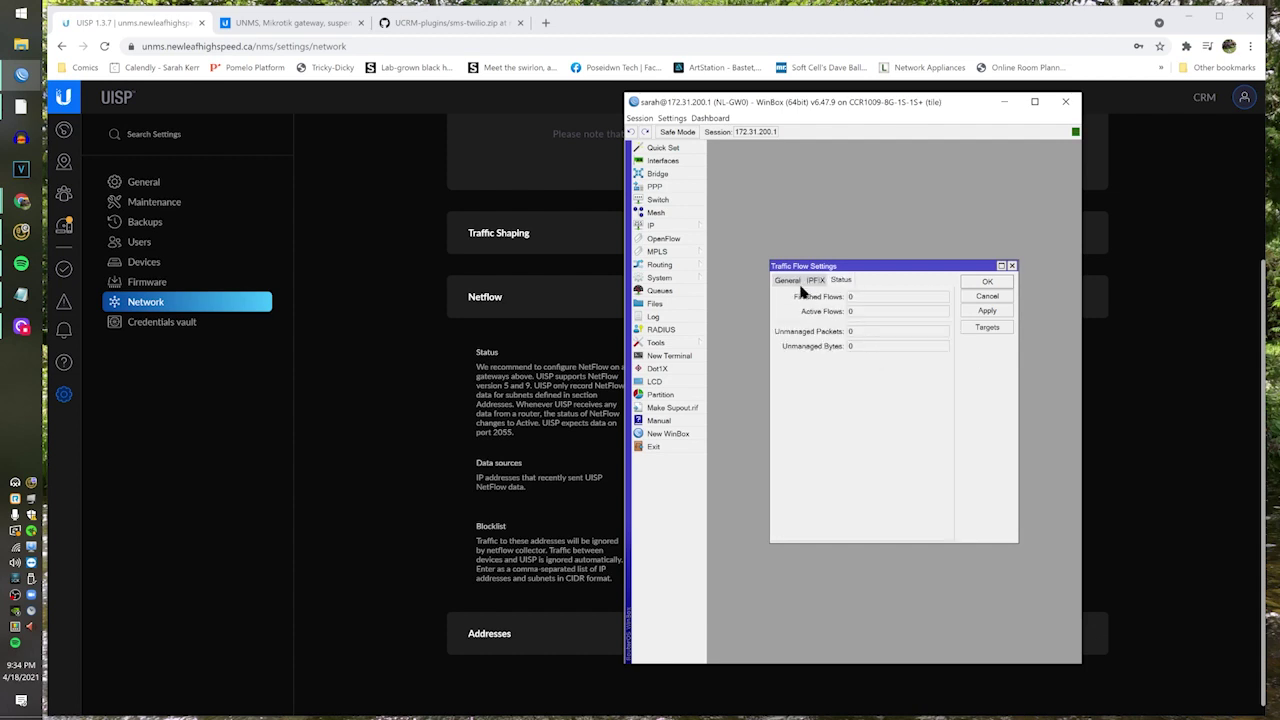
{"action": "left_click", "coordinate": [985, 328]}
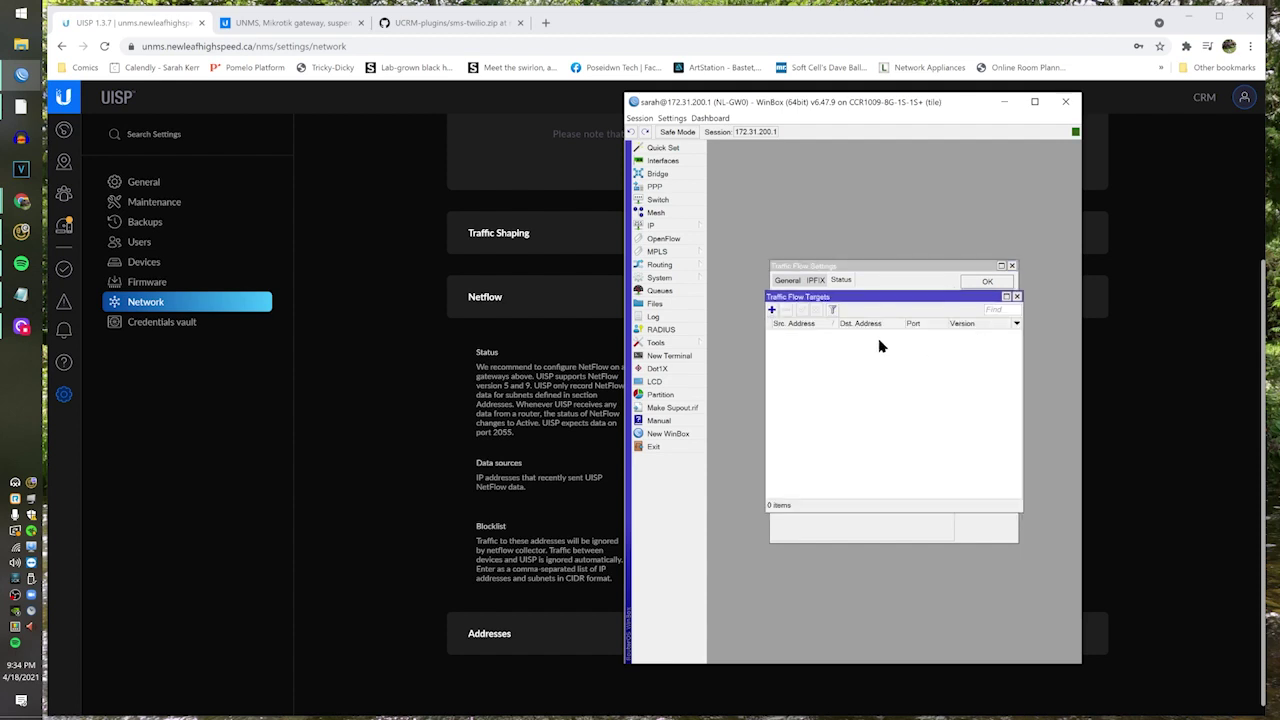
Step: Add a version 9 flow target to 172.31.200.12 port 2055 and close Targets
{"action": "left_click", "coordinate": [771, 309]}
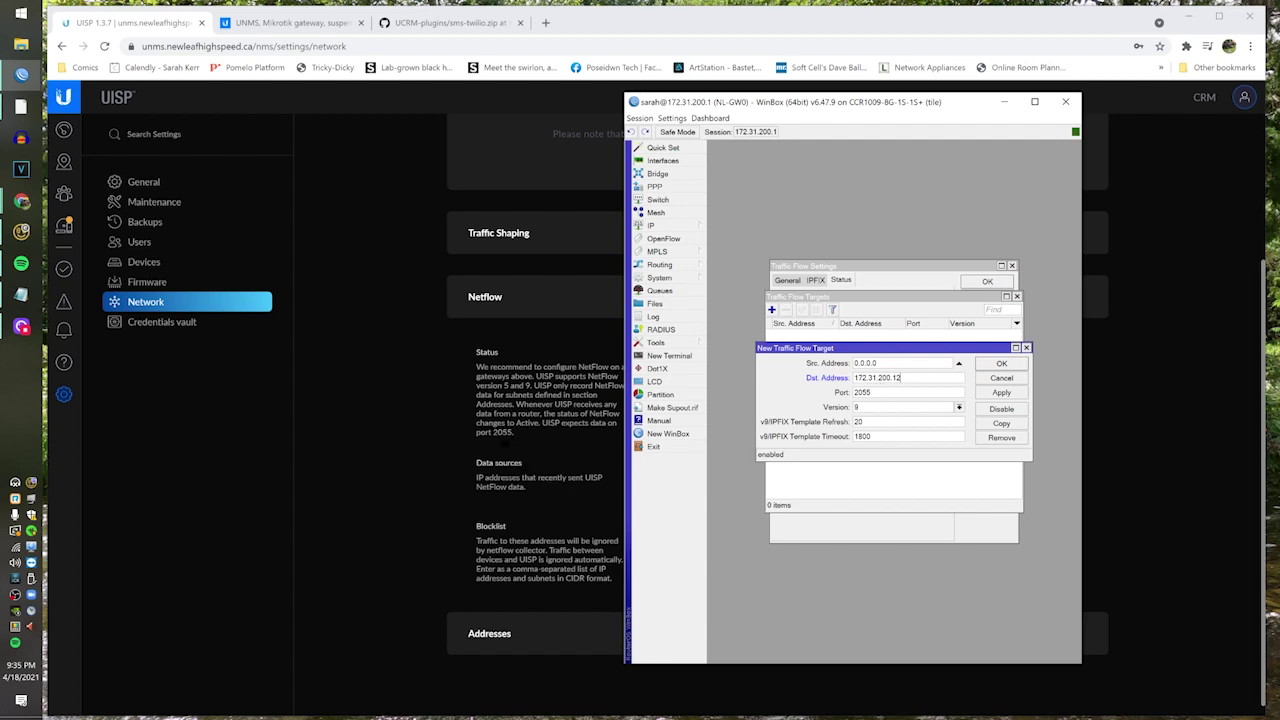
{"action": "left_click", "coordinate": [1004, 366]}
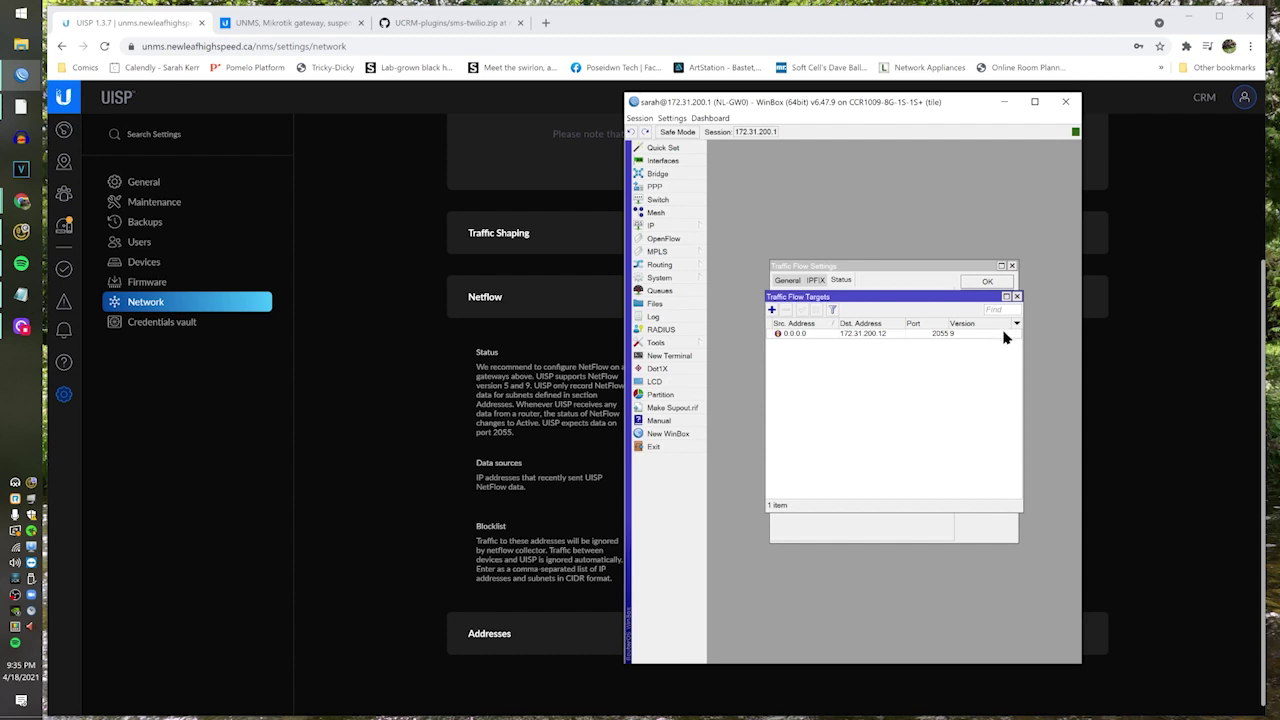
{"action": "left_click", "coordinate": [1015, 298]}
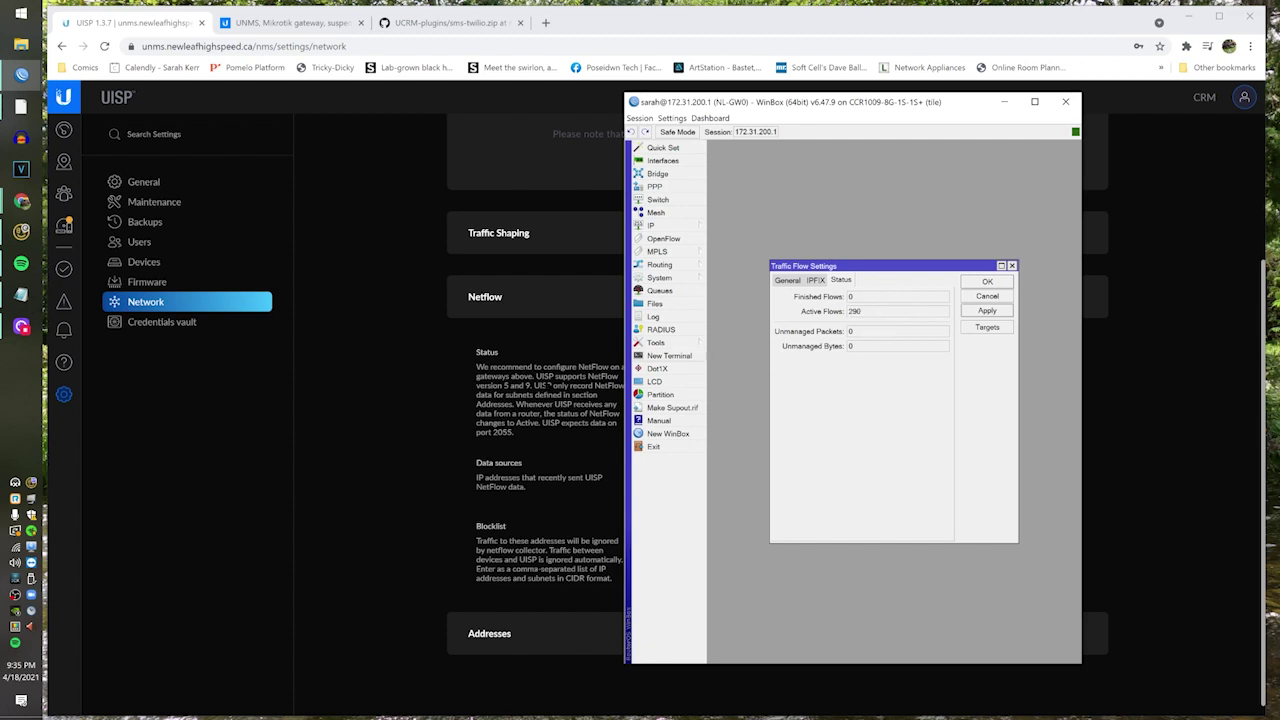
Step: Reload UISP's Network settings with F5 and expand the Netflow section
{"action": "left_click", "coordinate": [390, 452]}
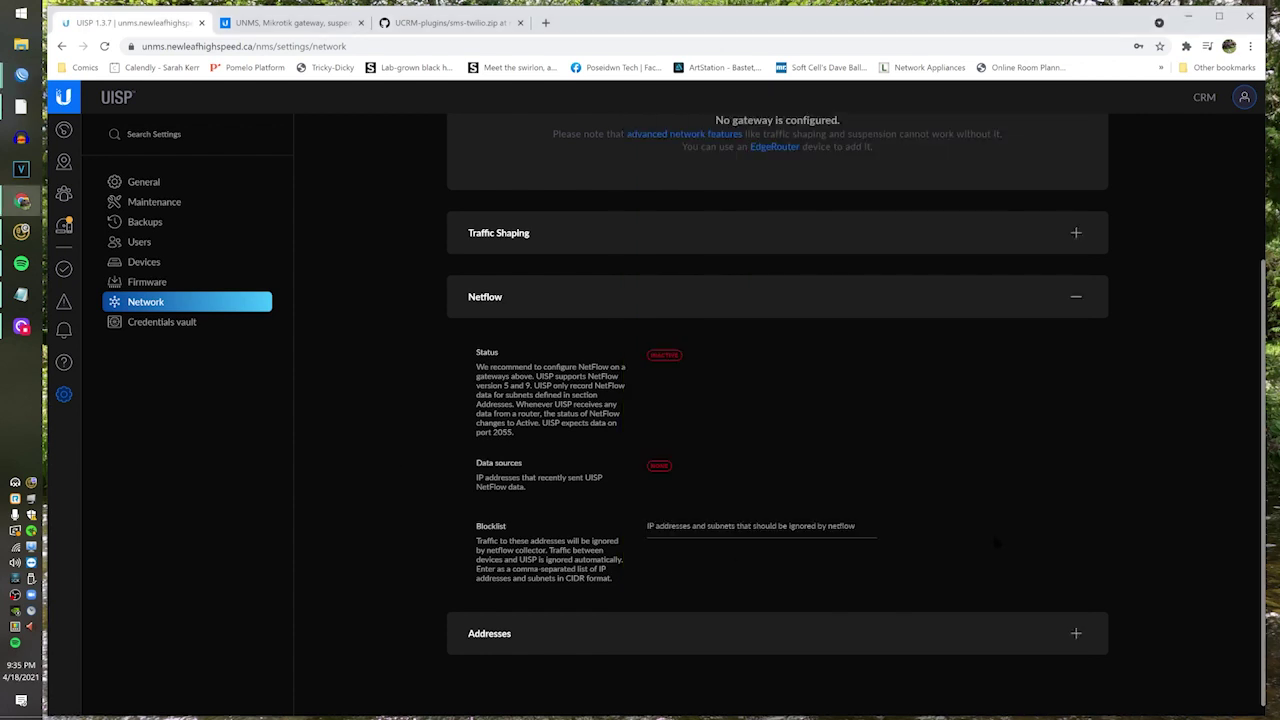
{"action": "key", "text": "F5"}
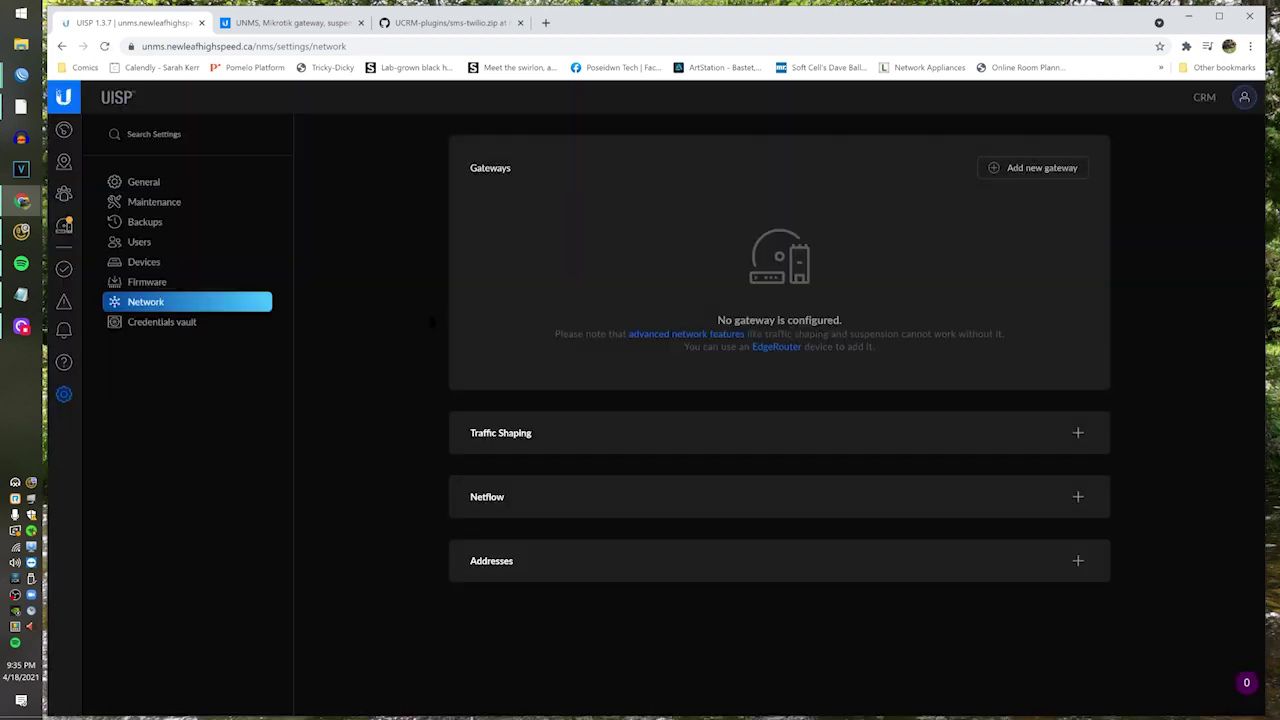
{"action": "left_click", "coordinate": [700, 497]}
{"action": "scroll", "coordinate": [714, 453], "scroll_direction": "down", "scroll_amount": 2}
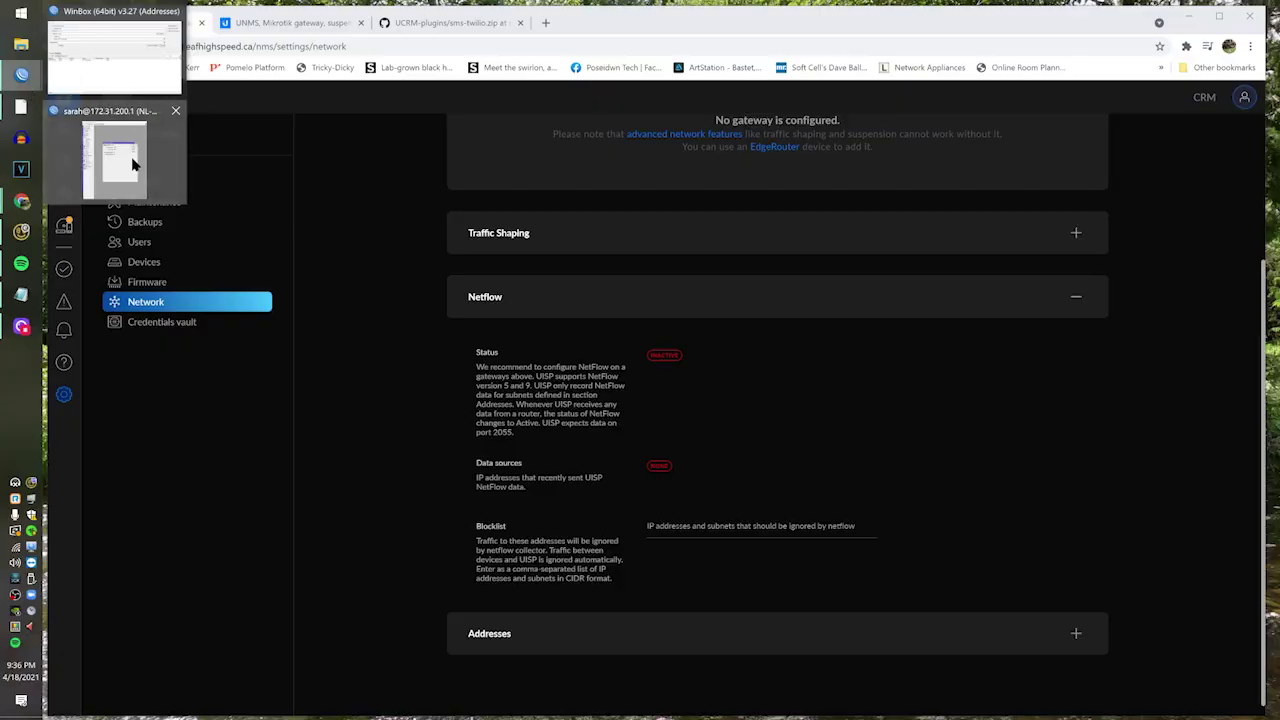
Step: Open the 172.31.200.12 Traffic Flow target in WinBox and move the window right
{"action": "left_click", "coordinate": [137, 165]}
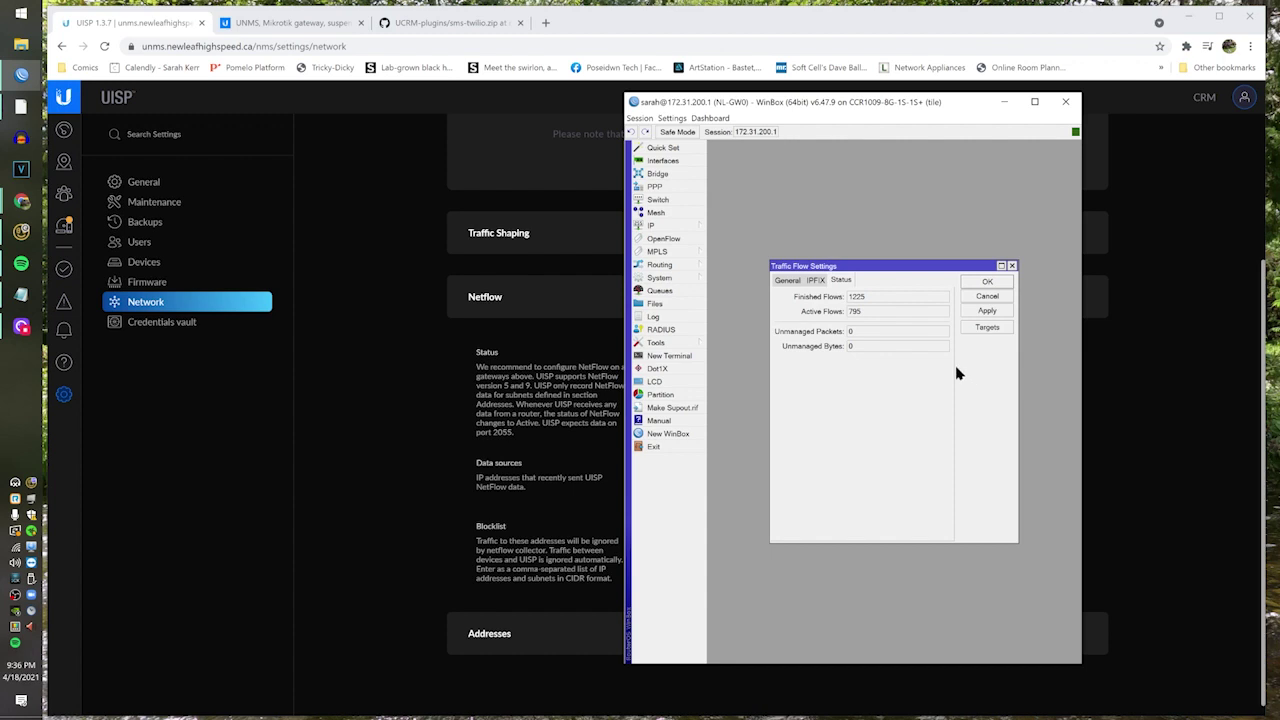
{"action": "left_click", "coordinate": [788, 280]}
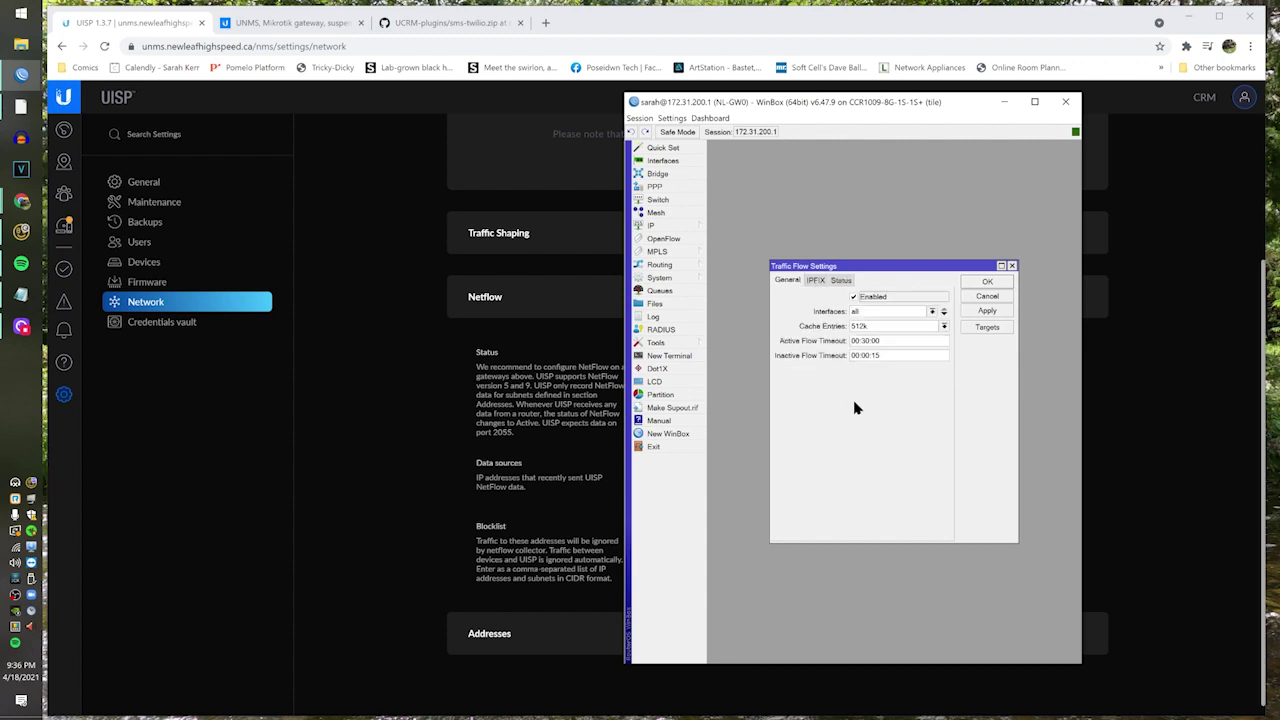
{"action": "left_click", "coordinate": [986, 327]}
{"action": "double_click", "coordinate": [827, 334]}
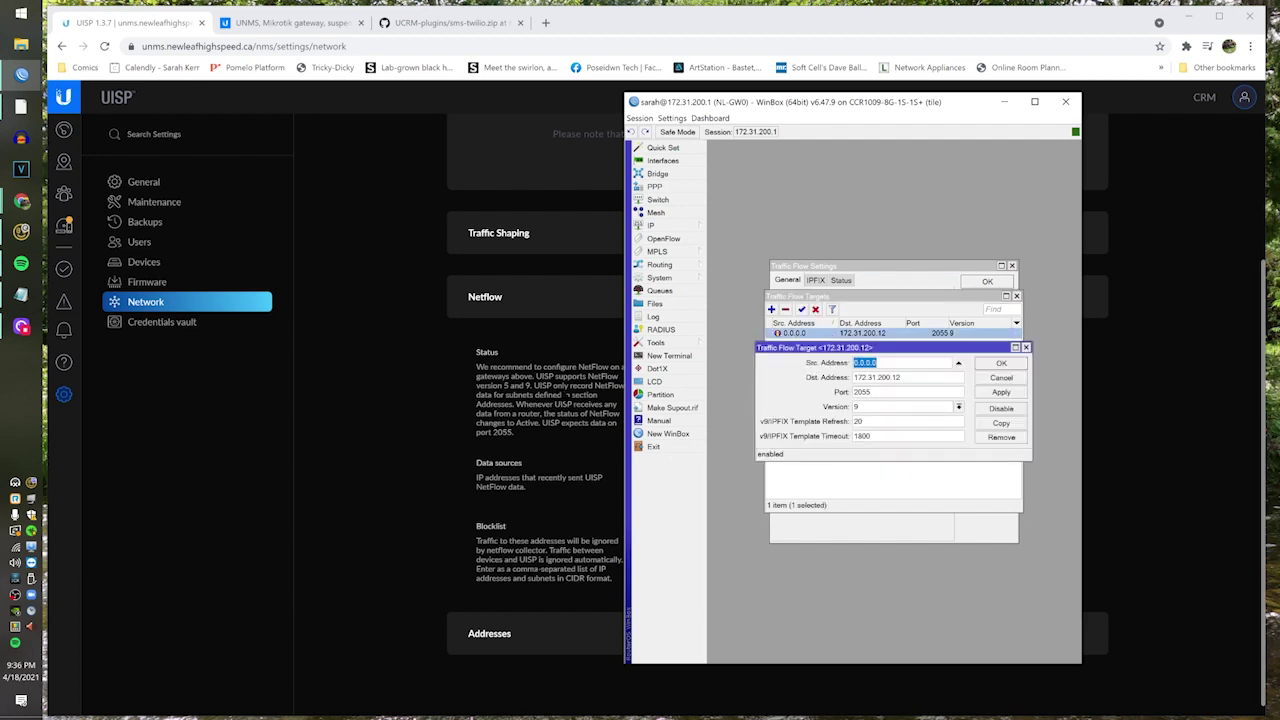
{"action": "left_click_drag", "start_coordinate": [740, 103], "coordinate": [899, 100]}
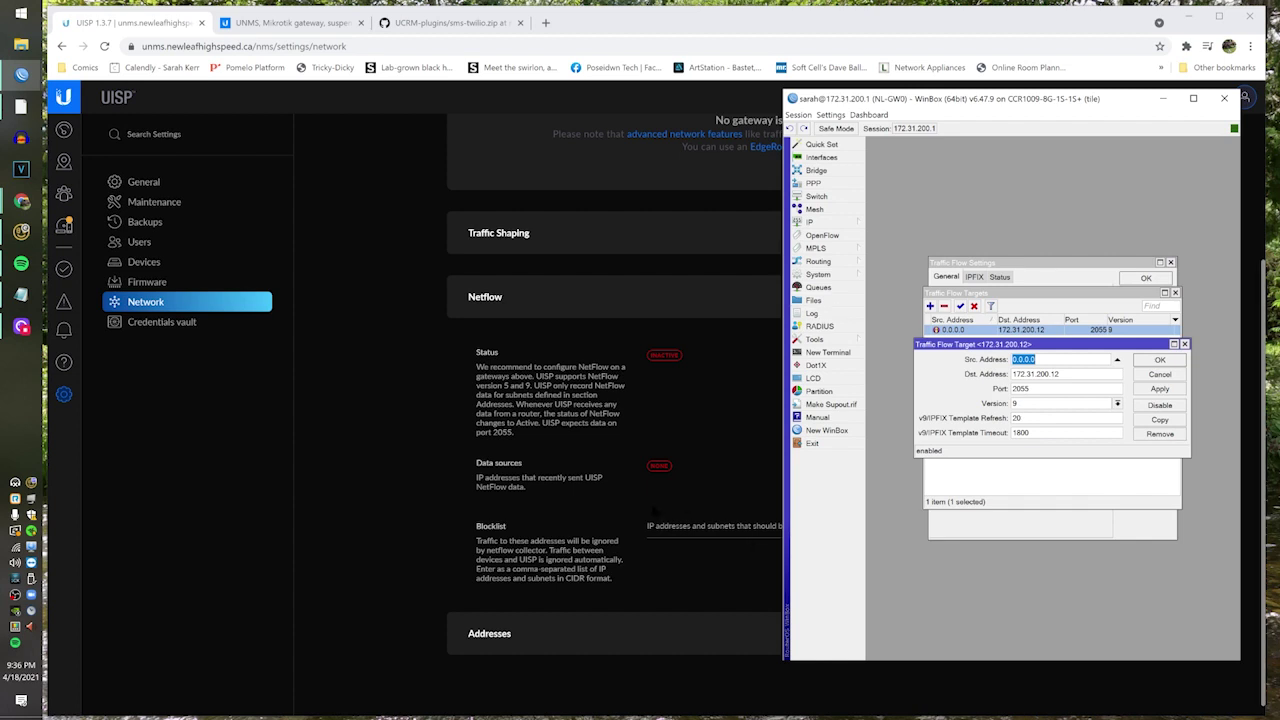
Step: Append 100.72.0.0/16 to monitored IP subnets 10.72.0.0/16 and apply the changes
{"action": "left_click", "coordinate": [590, 460]}
{"action": "left_click", "coordinate": [640, 633]}
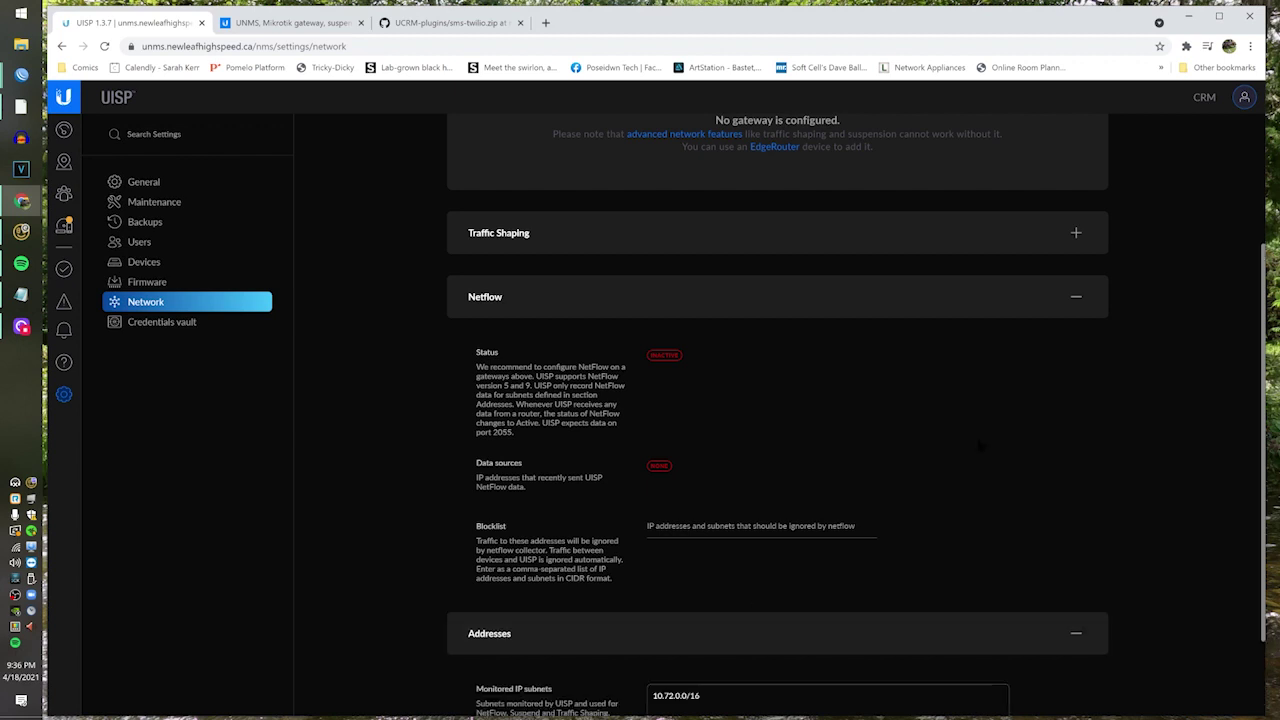
{"action": "scroll", "coordinate": [750, 610], "scroll_direction": "down", "scroll_amount": 1}
{"action": "left_click", "coordinate": [862, 592]}
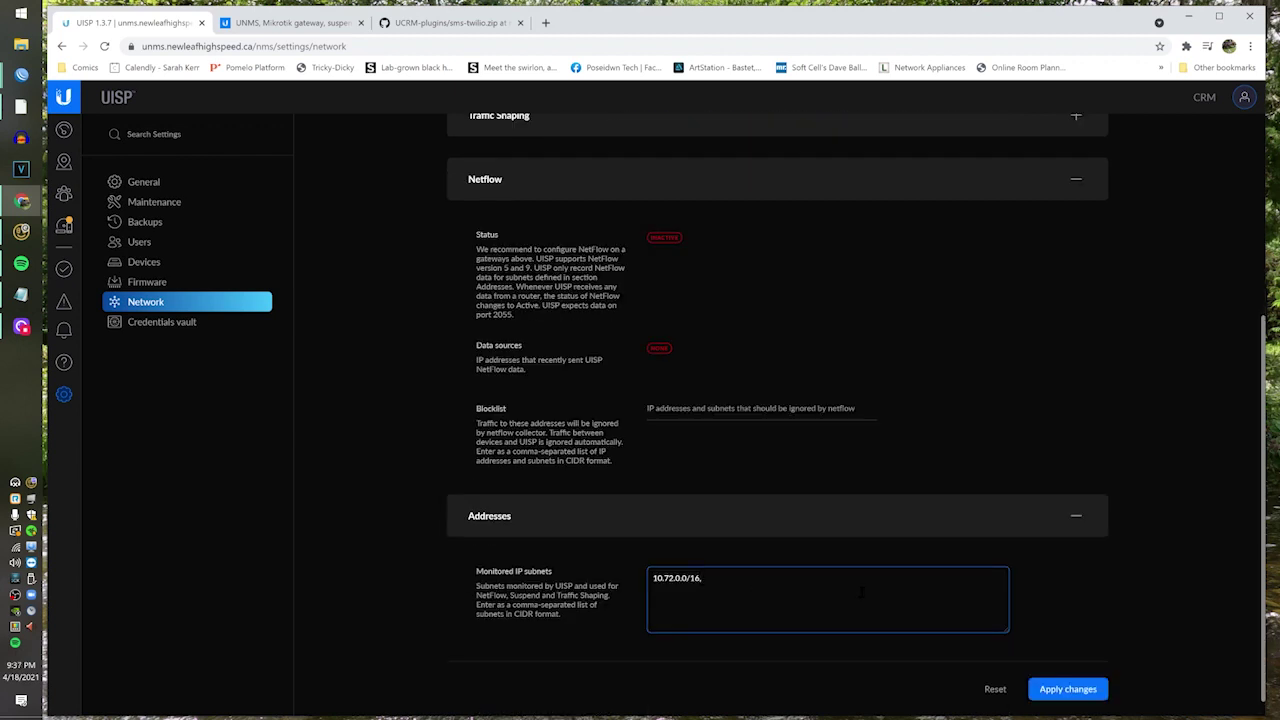
{"action": "type", "text": ",100.72.0.0/16"}
{"action": "left_click", "coordinate": [1068, 689]}
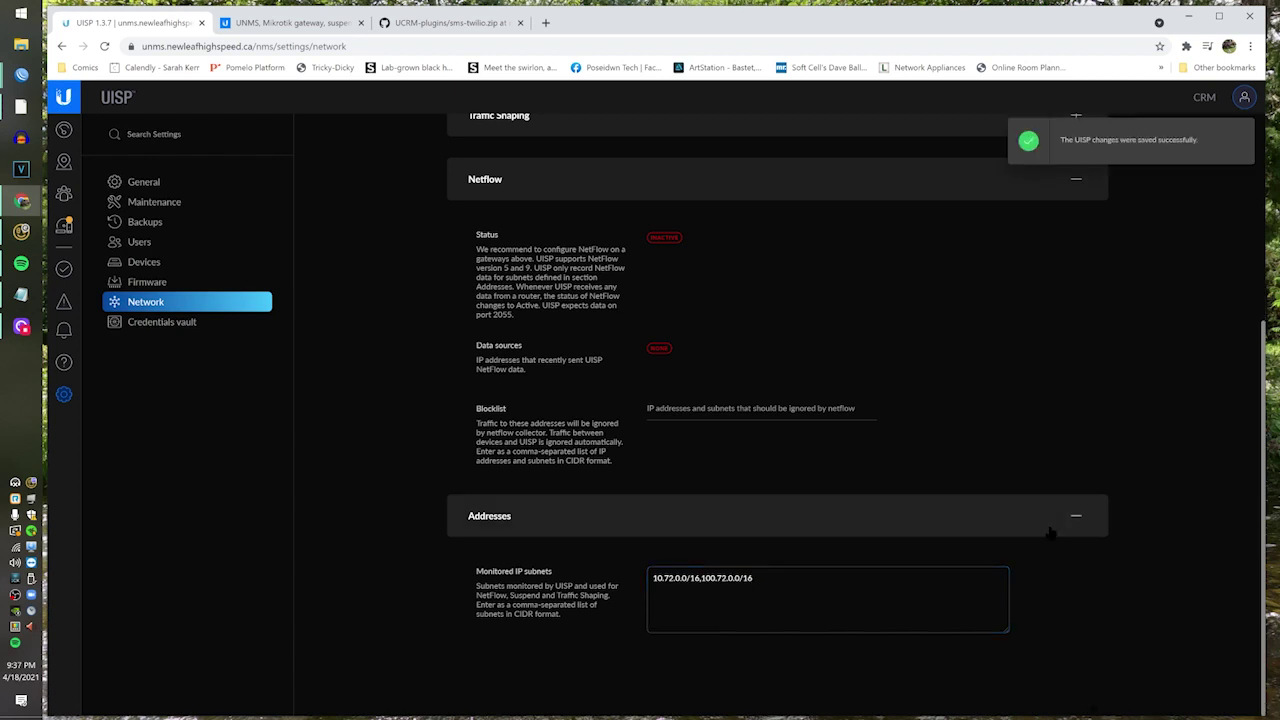
{"action": "left_click", "coordinate": [160, 182]}
{"action": "left_click", "coordinate": [1205, 97]}
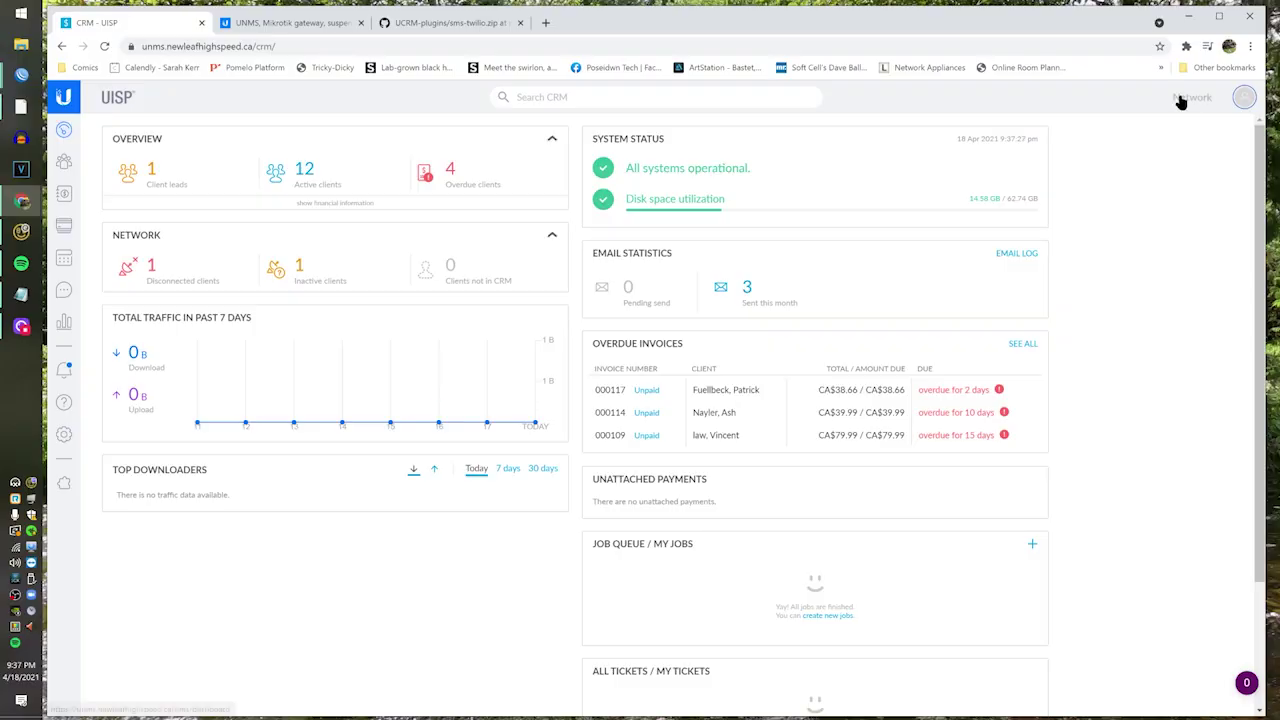
Step: Return from CRM to Network settings, dismissing the vault key notice, and expand Netflow
{"action": "left_click", "coordinate": [1176, 104]}
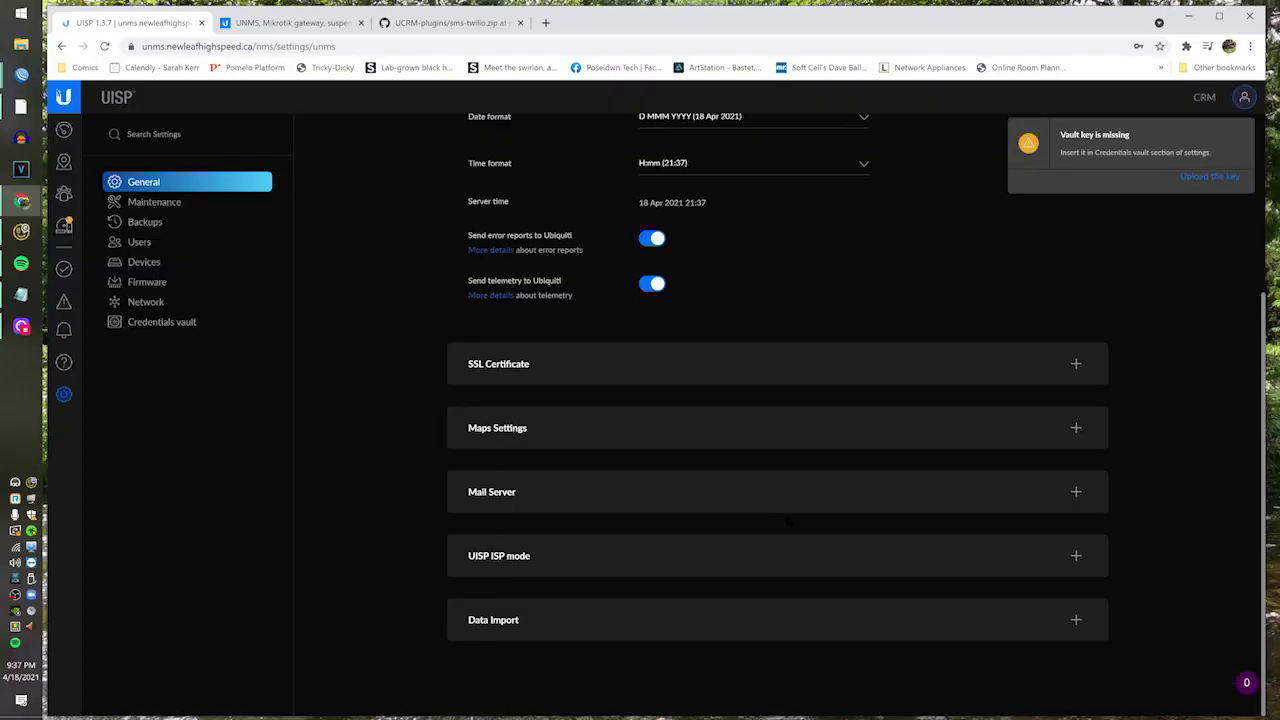
{"action": "left_click", "coordinate": [1240, 135]}
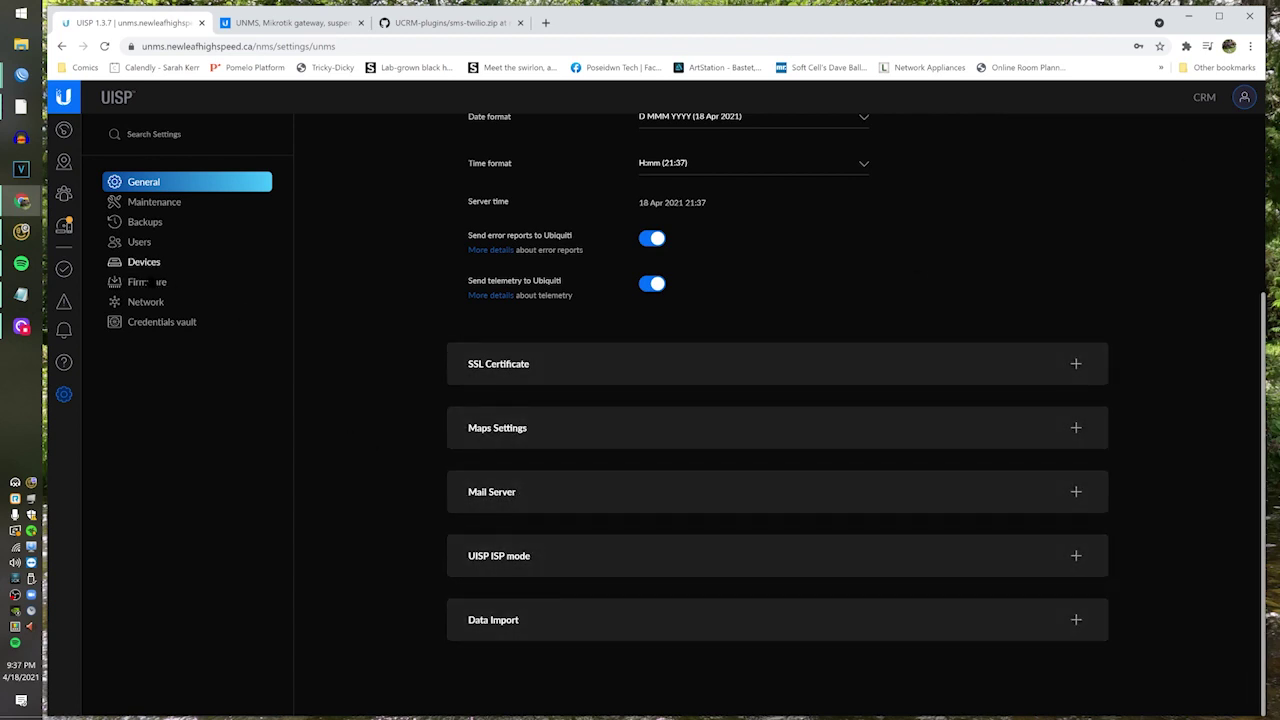
{"action": "left_click", "coordinate": [145, 301]}
{"action": "left_click", "coordinate": [573, 495]}
{"action": "scroll", "coordinate": [573, 500], "scroll_direction": "down", "scroll_amount": 3}
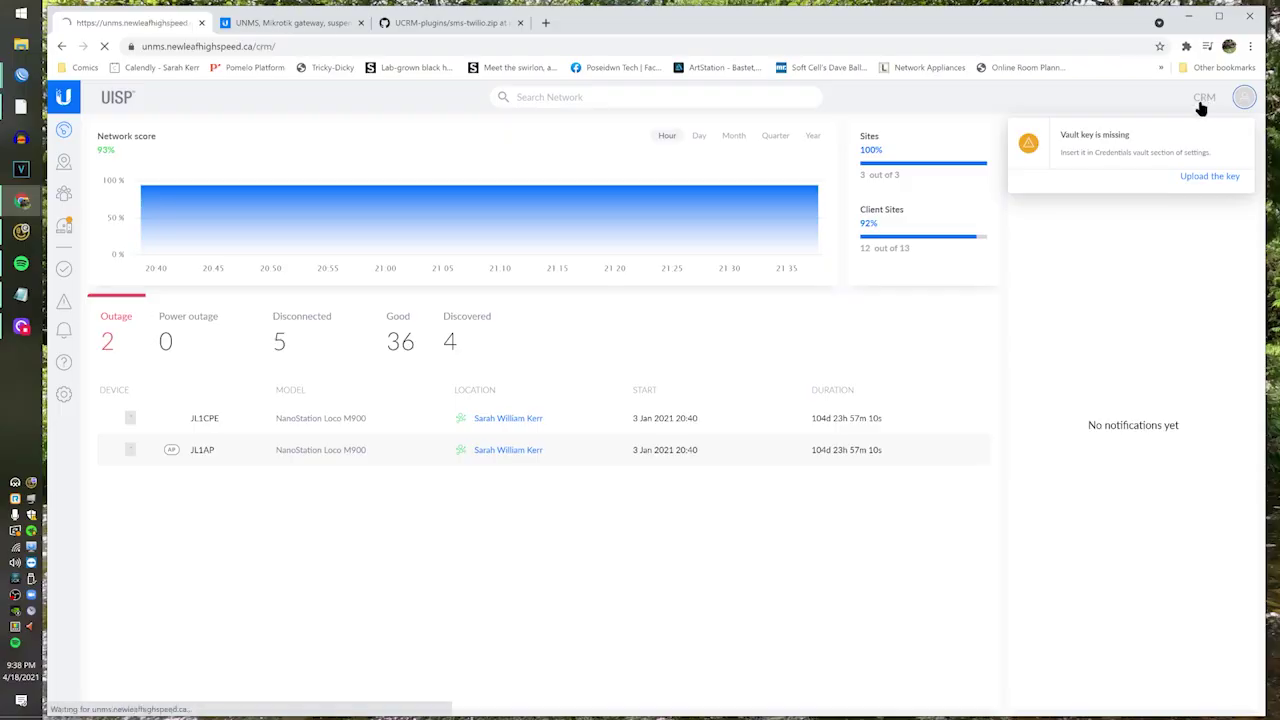
Step: Switch UISP to the CRM dashboard to see 26.76 KB download and 3.76 MB upload
{"action": "left_click", "coordinate": [1194, 100]}
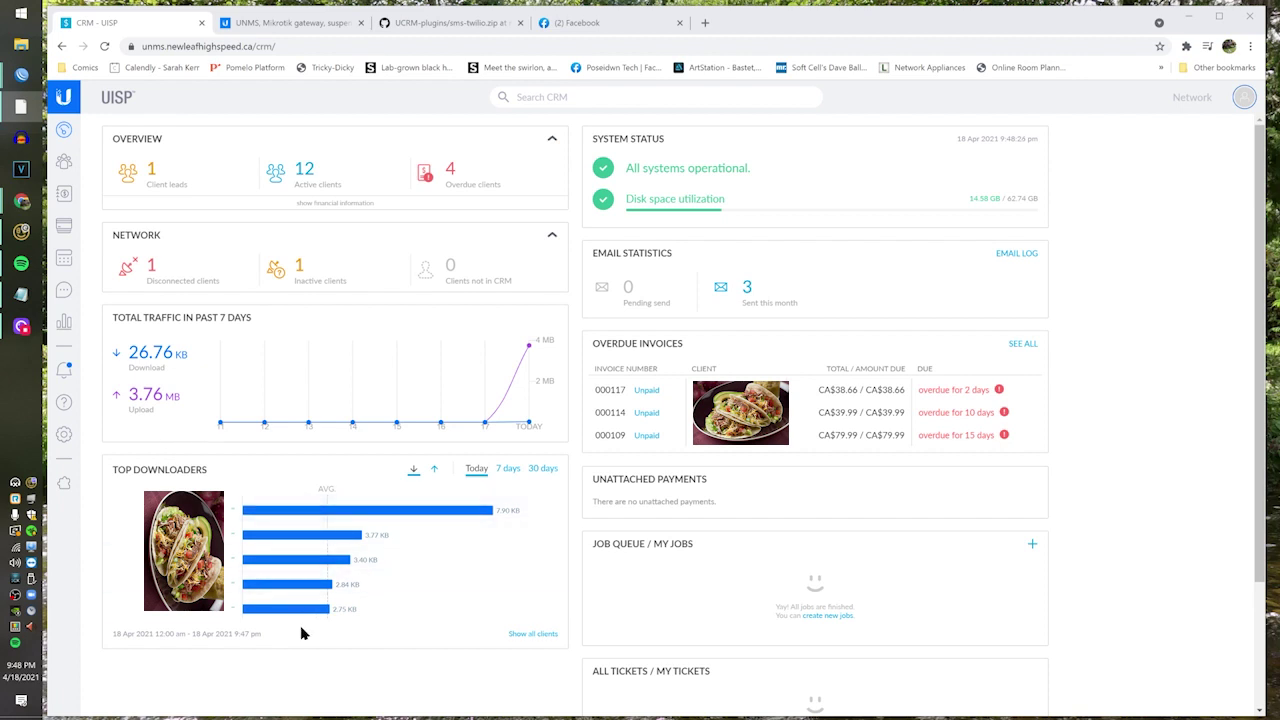
Step: Reload the CRM dashboard from the sidebar so today's traffic shows on 18 Apr
{"action": "mouse_move", "coordinate": [500, 514]}
{"action": "mouse_move", "coordinate": [517, 339]}
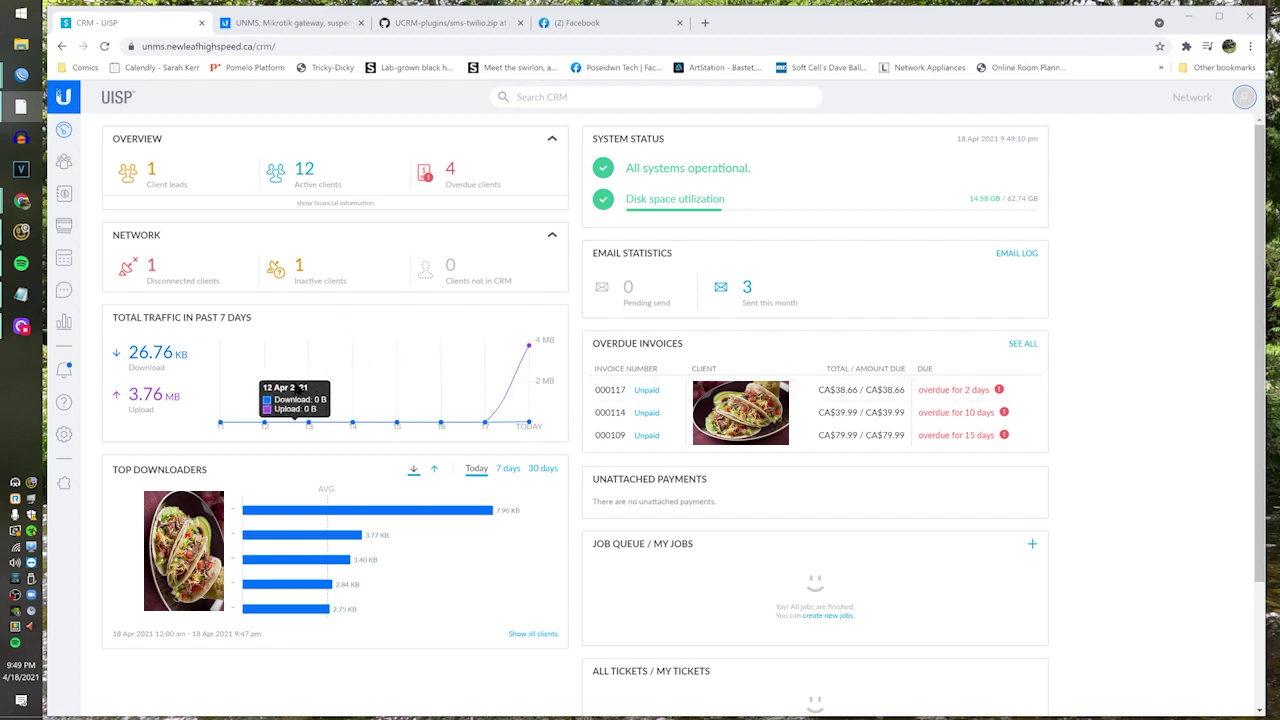
{"action": "left_click", "coordinate": [65, 130]}
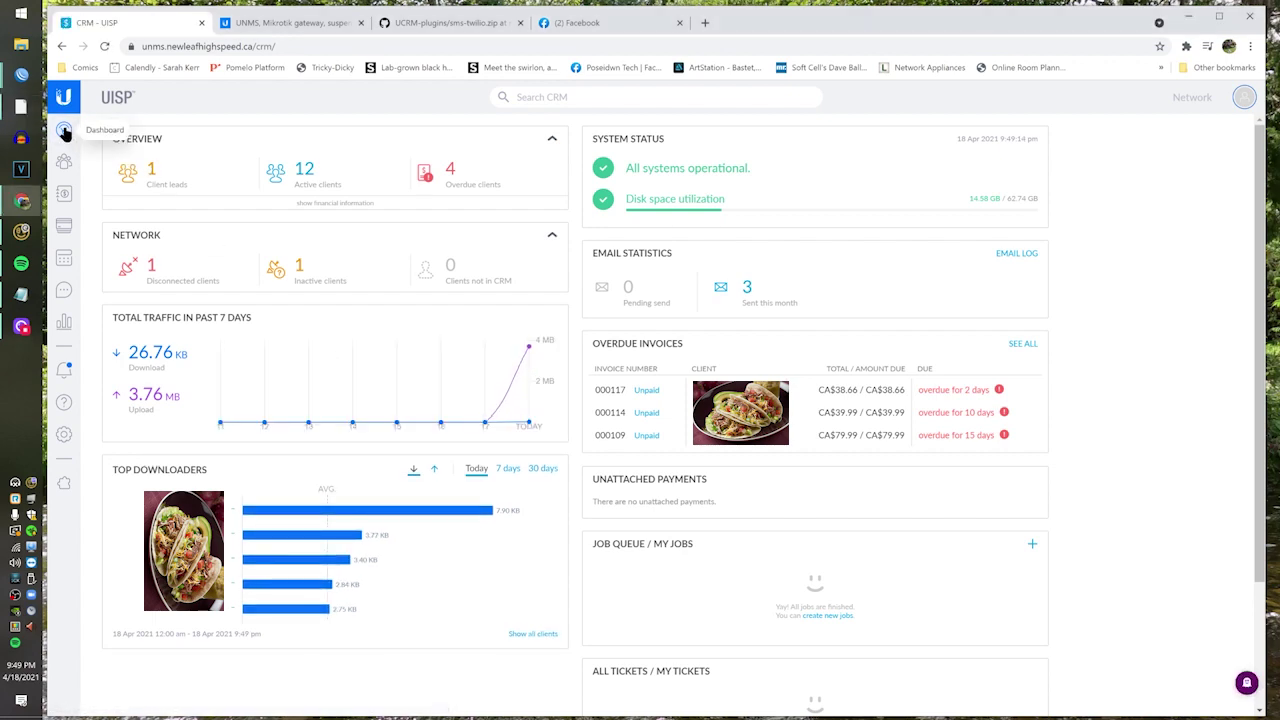